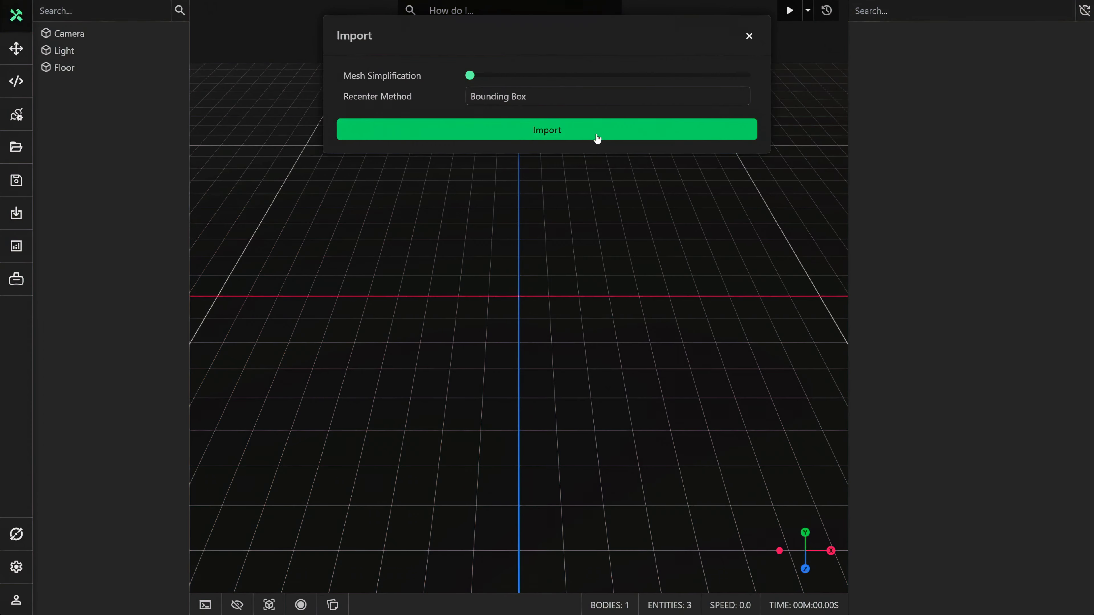
# Step: Import the gearbox assembly using the Bounding Box recenter method and view the model up close
pyautogui.click(596, 135)
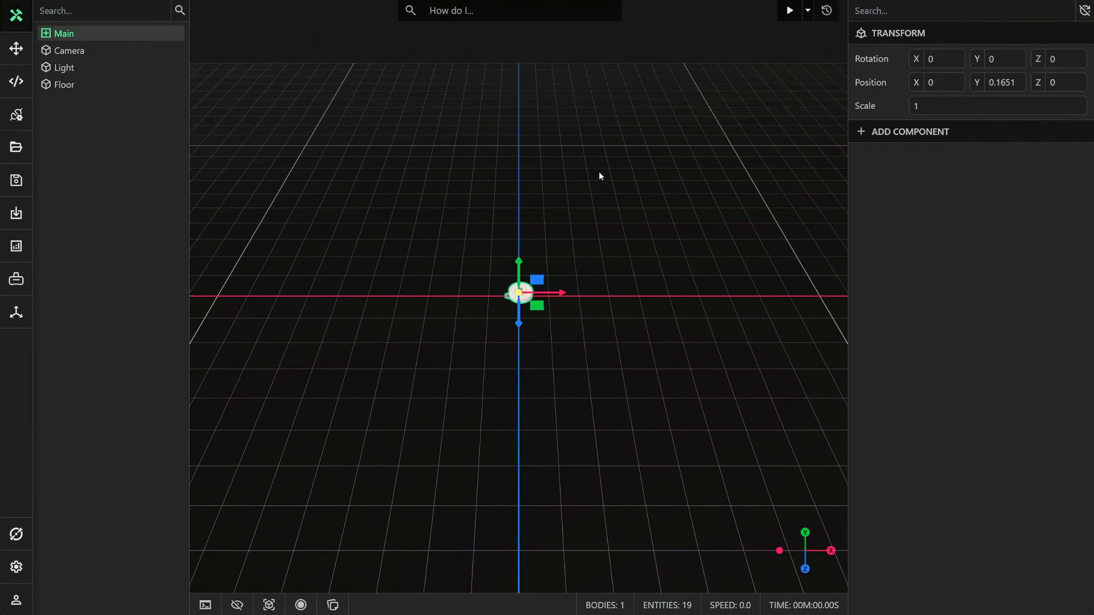
pyautogui.scroll(12, 567, 298)
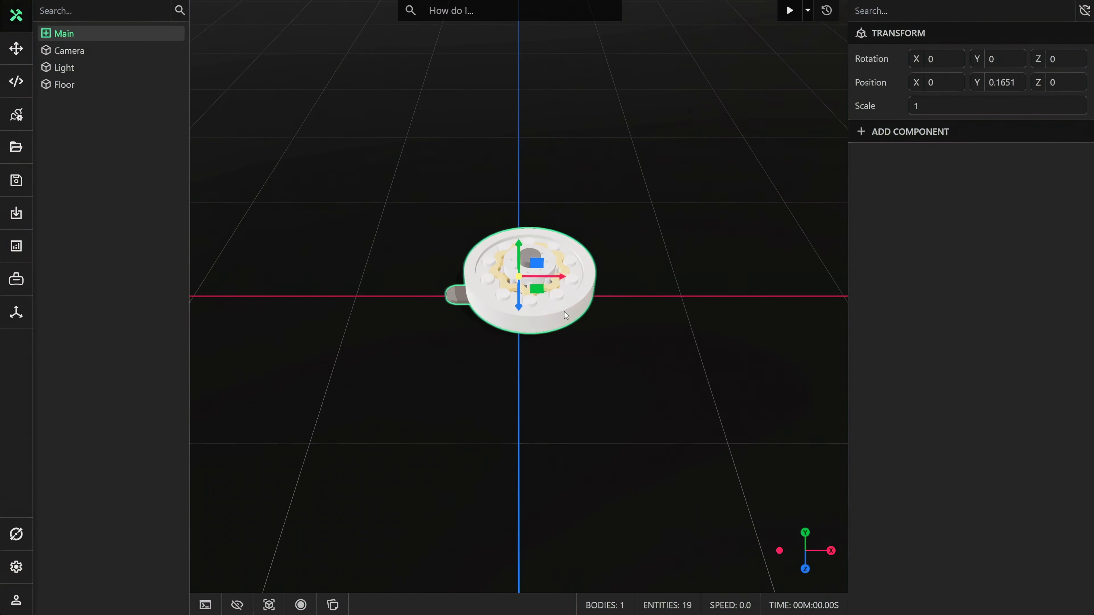
pyautogui.scroll(-2, 562, 372)
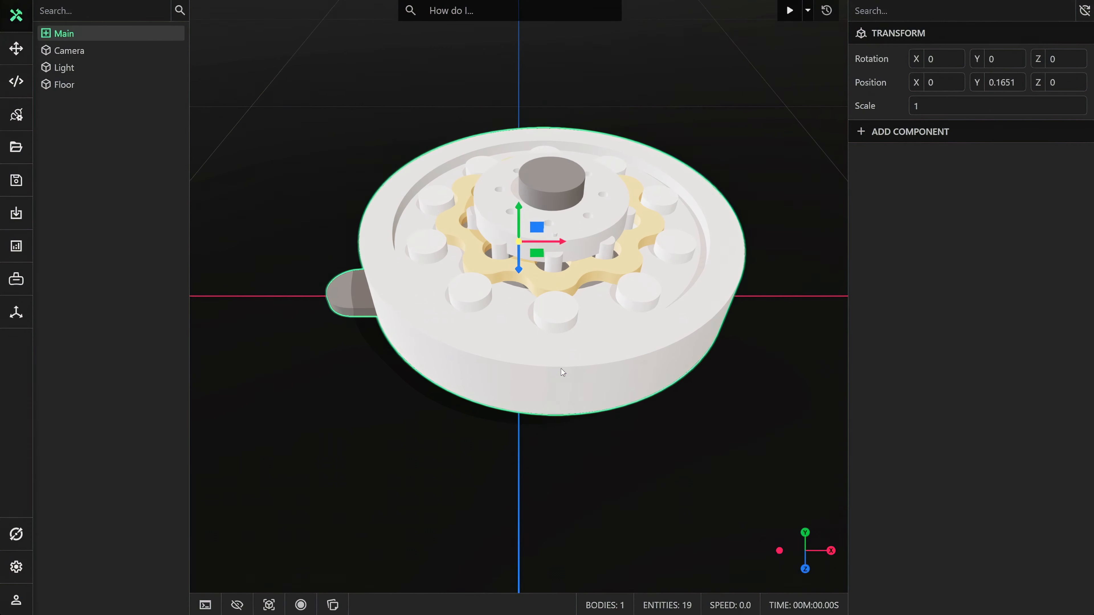
pyautogui.moveTo(562, 372); pyautogui.dragTo(586, 320)
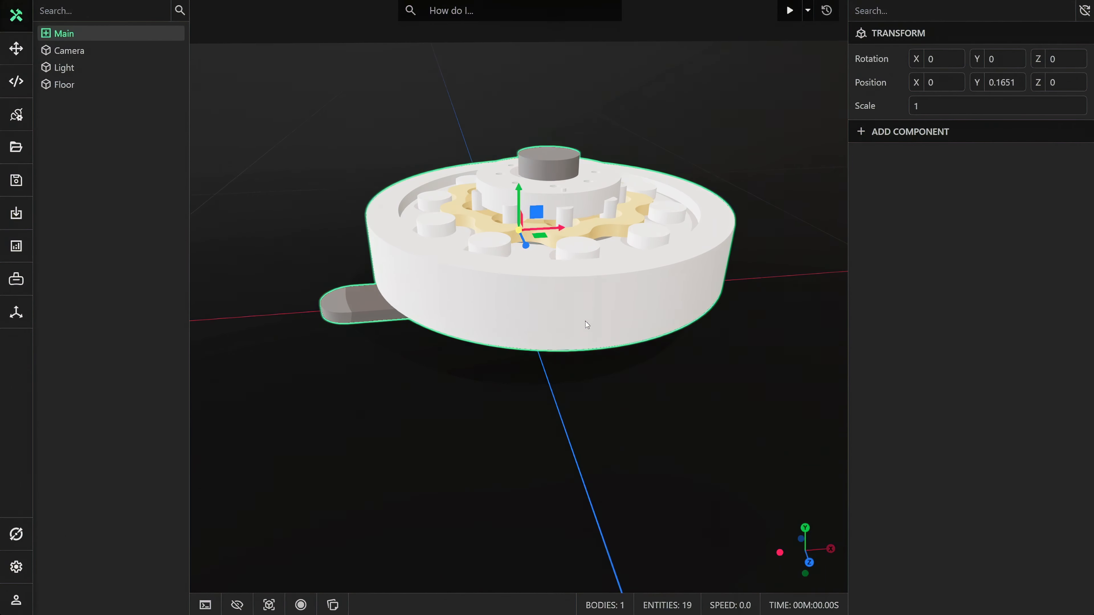
# Step: Try out the Gearbox Casing's visibility setting by turning it off and back on
pyautogui.click(577, 316)
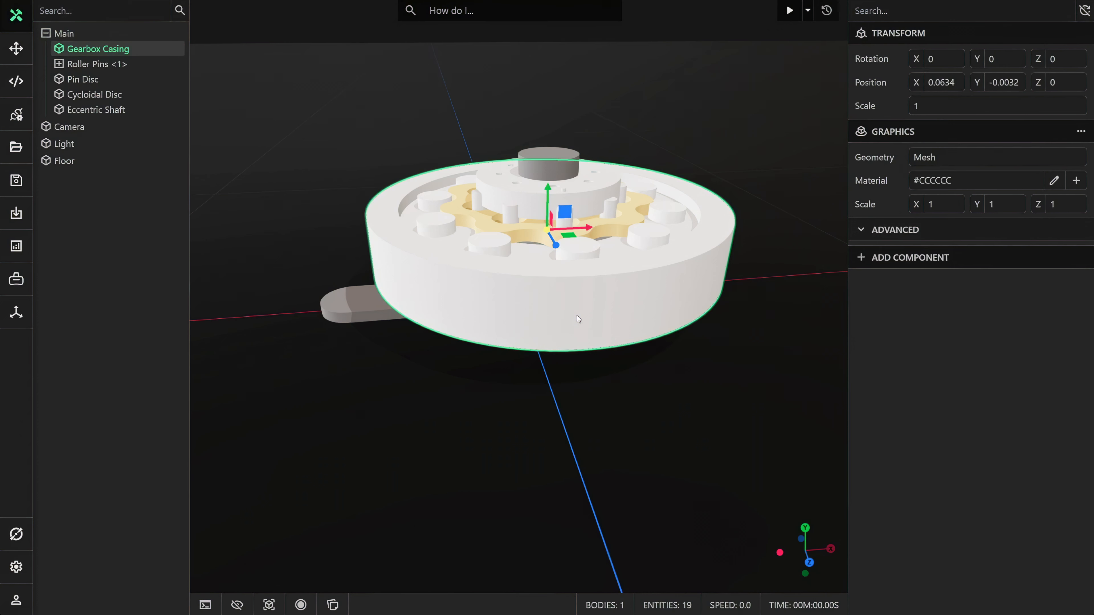
pyautogui.click(902, 233)
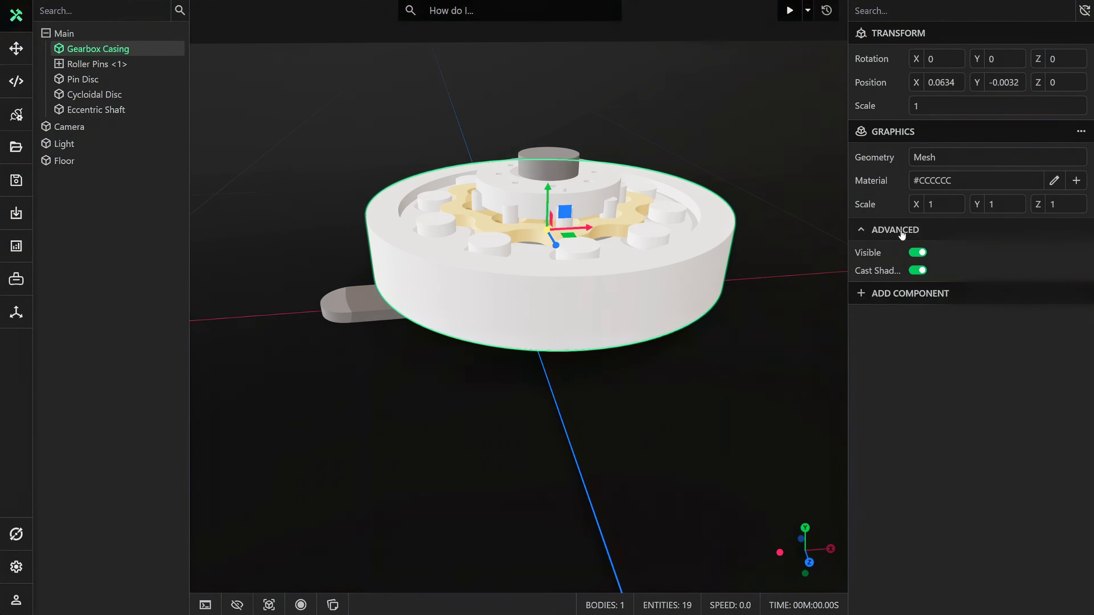
pyautogui.click(917, 253)
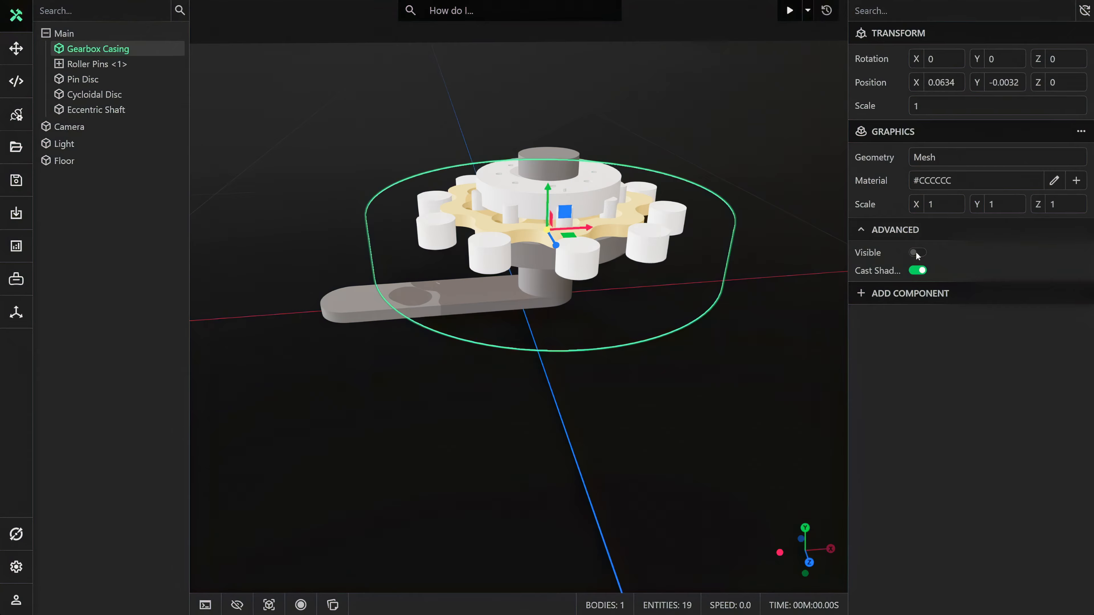
pyautogui.click(917, 252)
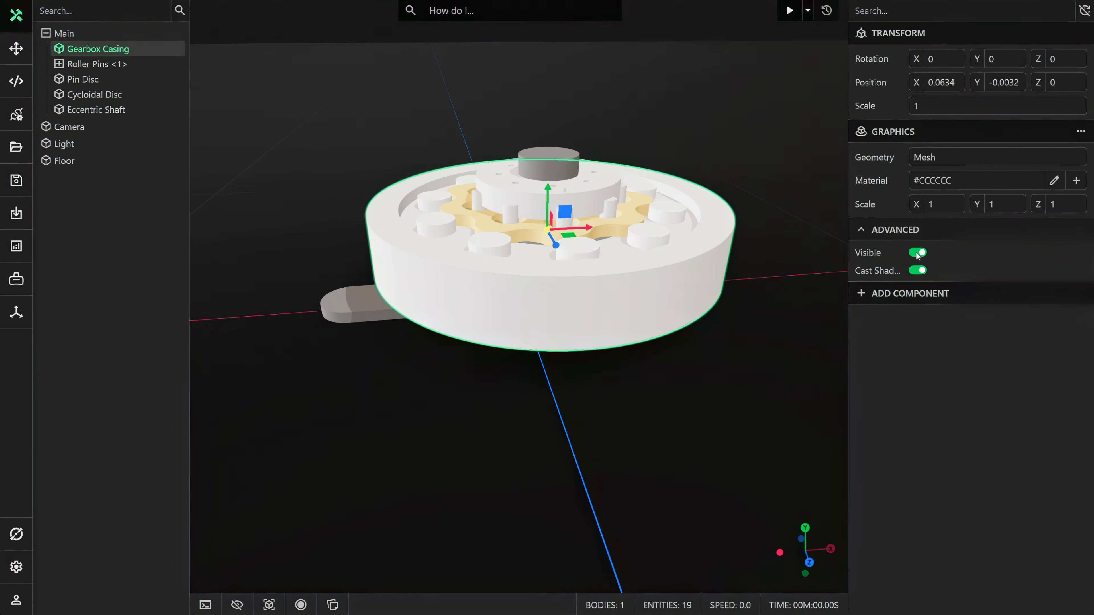
# Step: Hide the Gearbox Casing to expose the internal parts, leaving nothing selected
pyautogui.rightClick(143, 51)
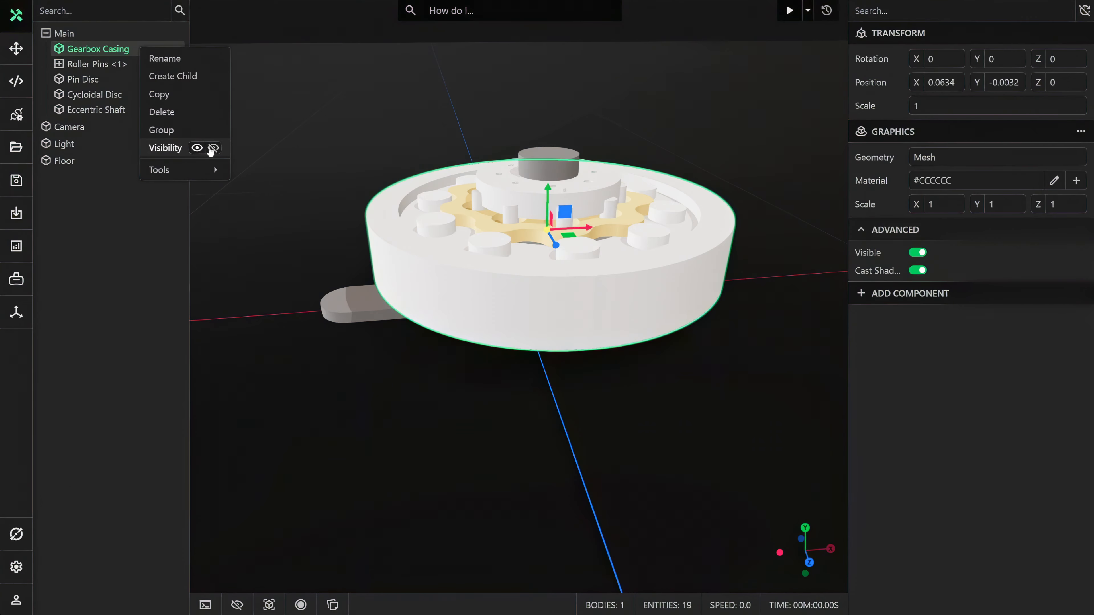
pyautogui.click(213, 148)
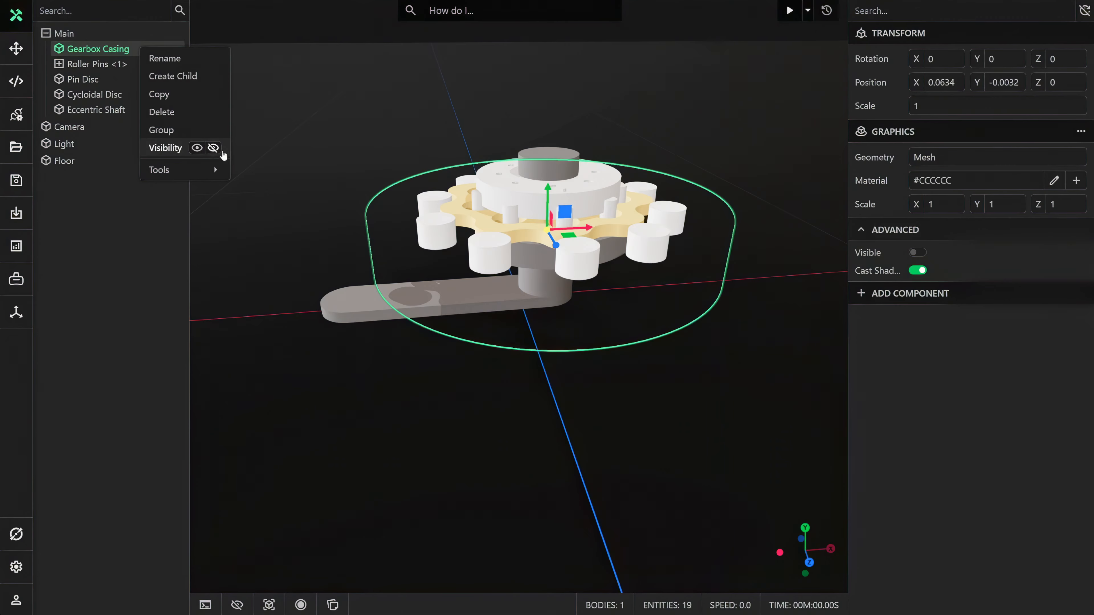
pyautogui.click(284, 160)
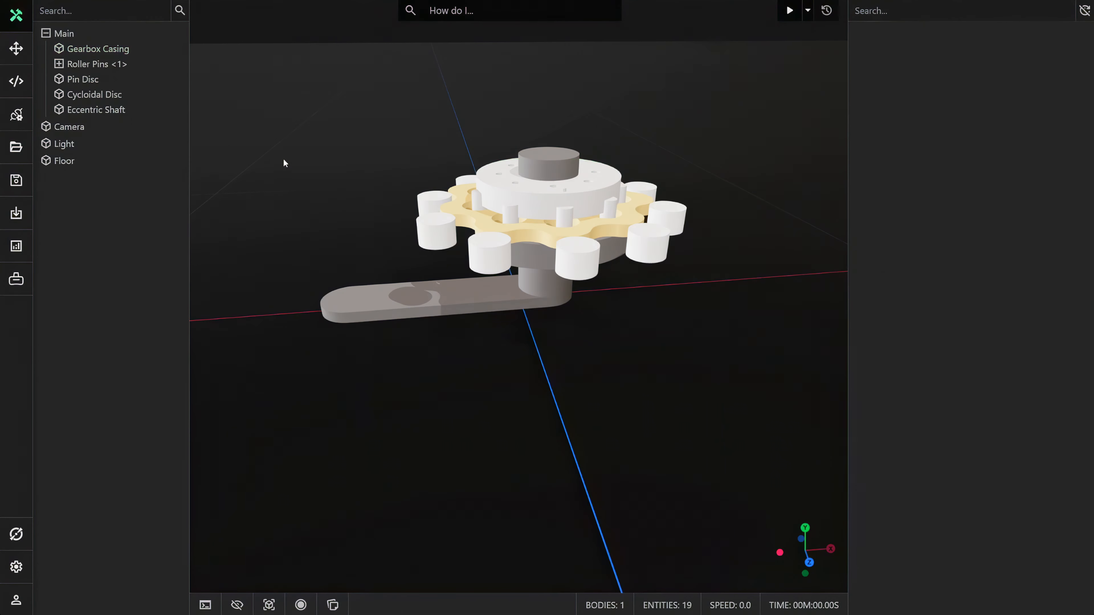
# Step: Add a Physics component to the Eccentric Shaft and set its collider to None
pyautogui.moveTo(310, 190); pyautogui.dragTo(314, 211, button='middle')
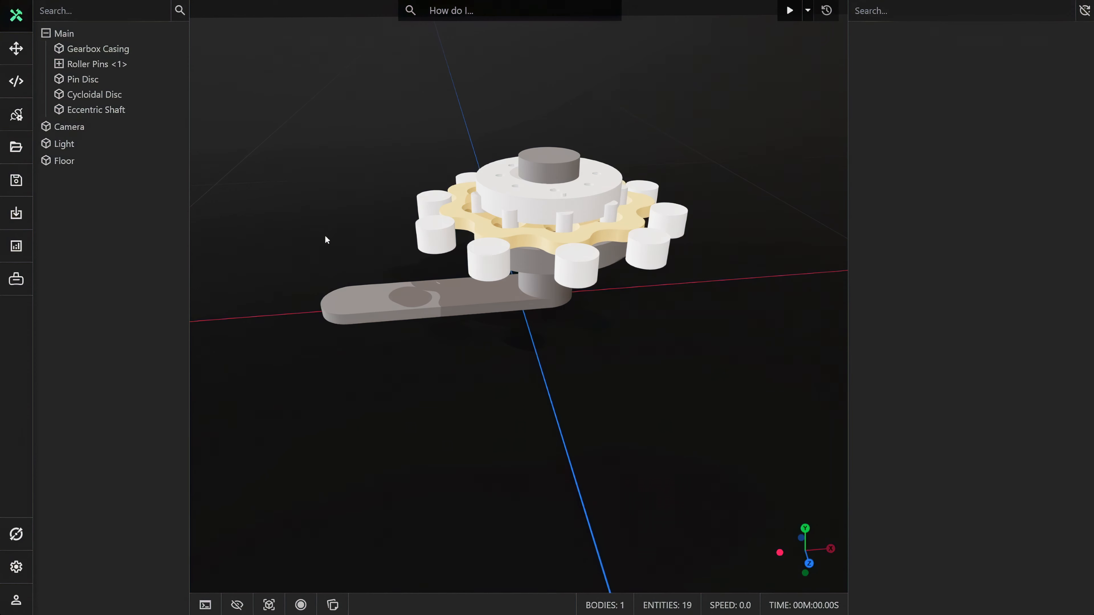
pyautogui.click(409, 297)
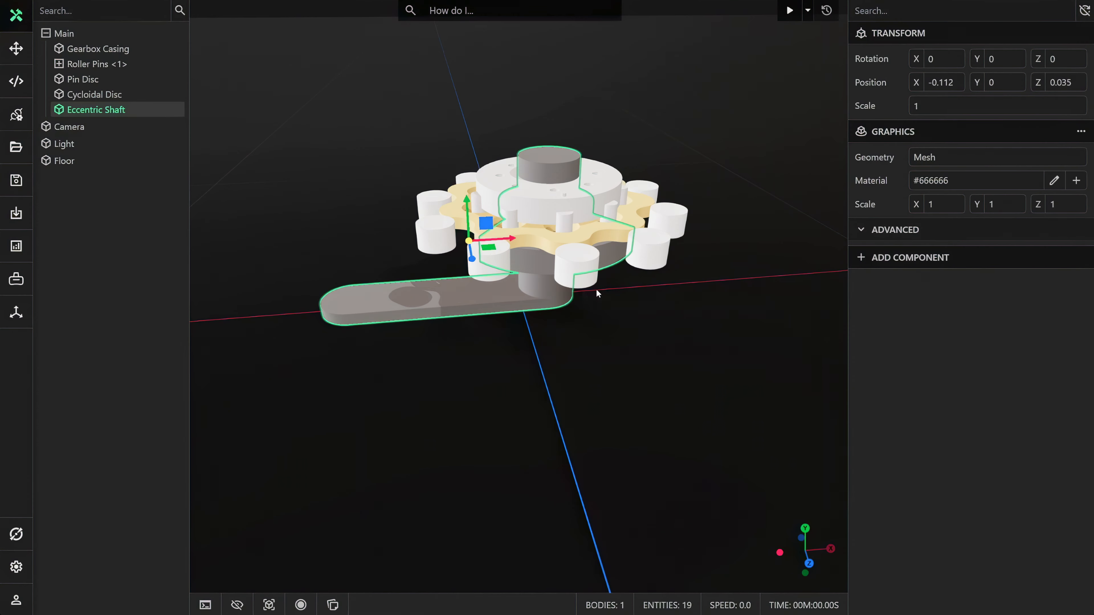
pyautogui.click(910, 259)
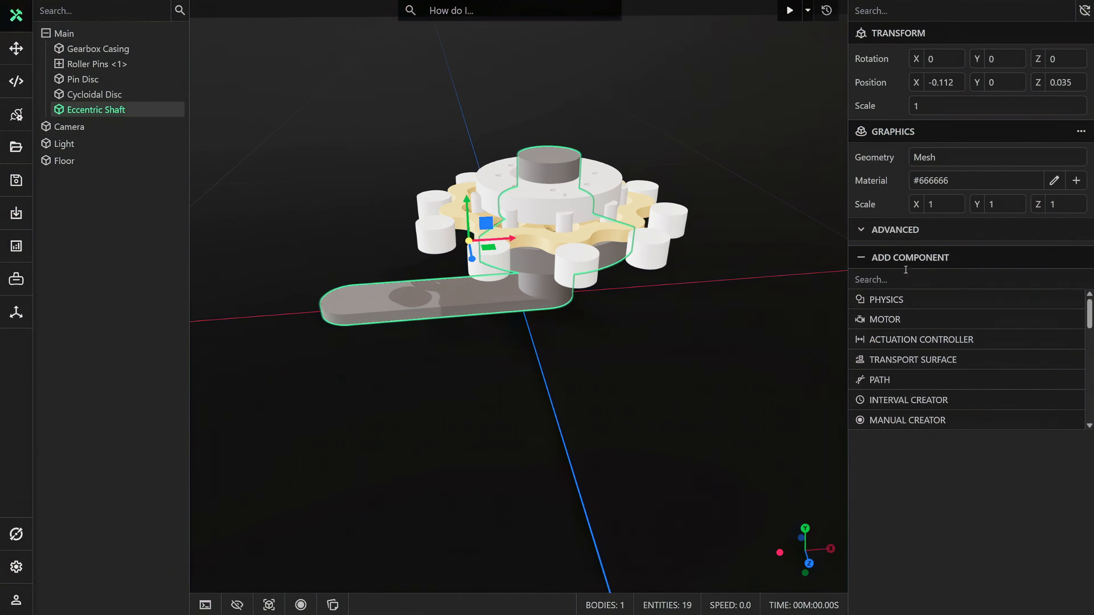
pyautogui.click(899, 297)
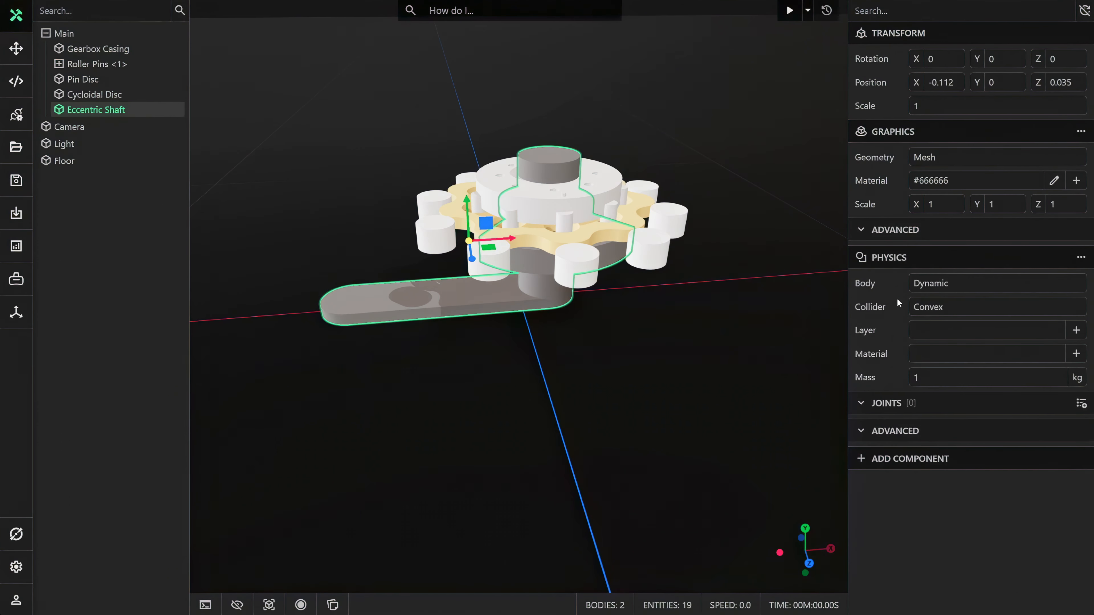
pyautogui.click(926, 307)
pyautogui.click(926, 326)
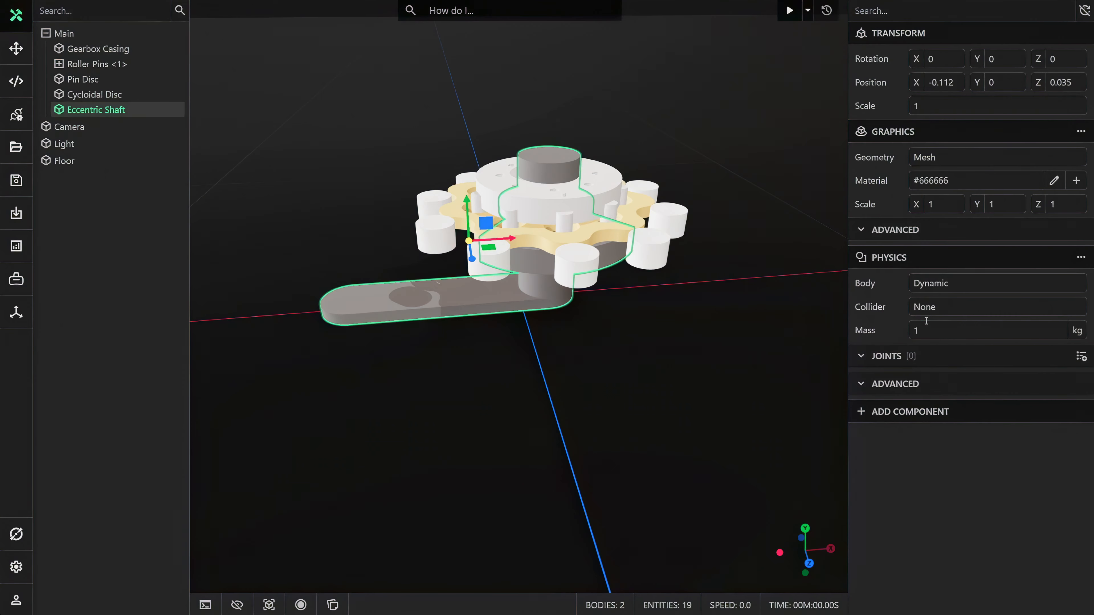
# Step: Add a Revolute joint to the Eccentric Shaft, picking its vertical axis and anchor at the centre of the shaft's upper circular face
pyautogui.click(1081, 356)
pyautogui.click(998, 409)
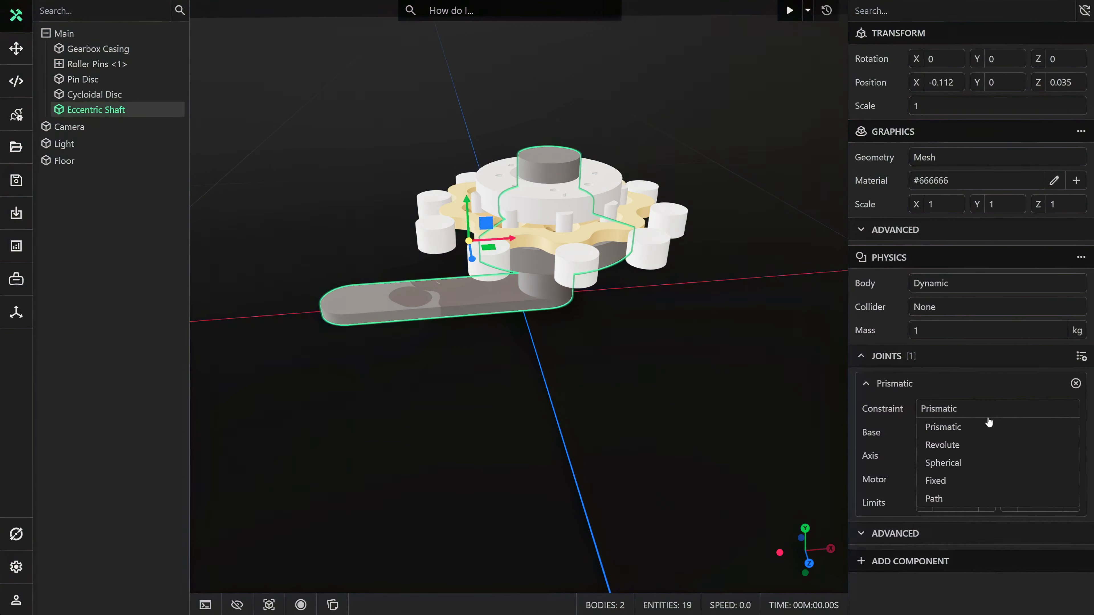
pyautogui.click(985, 445)
pyautogui.click(1070, 455)
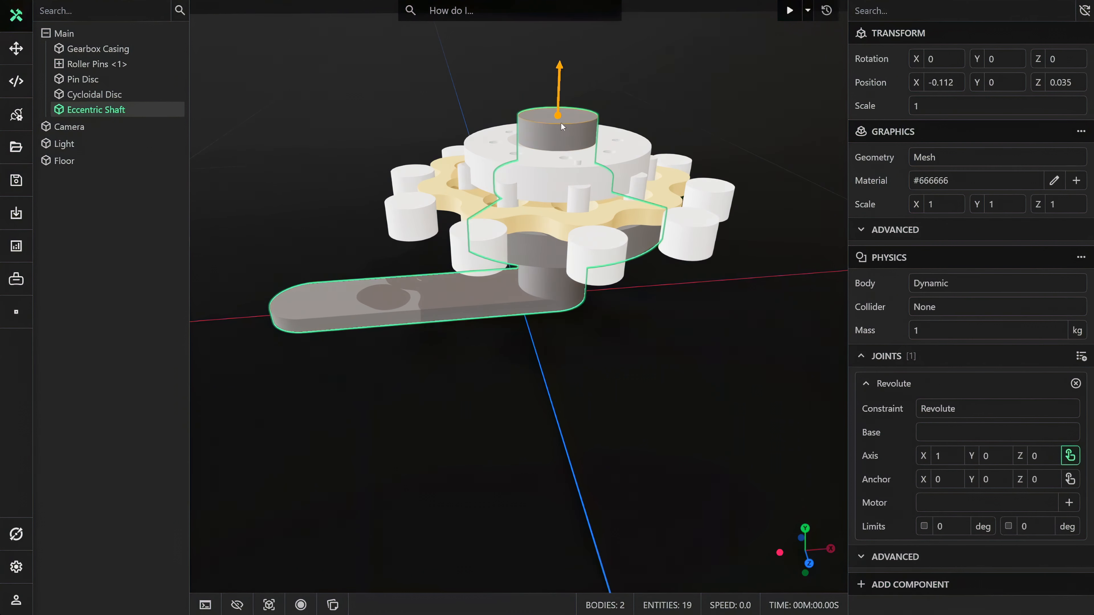
pyautogui.click(561, 122)
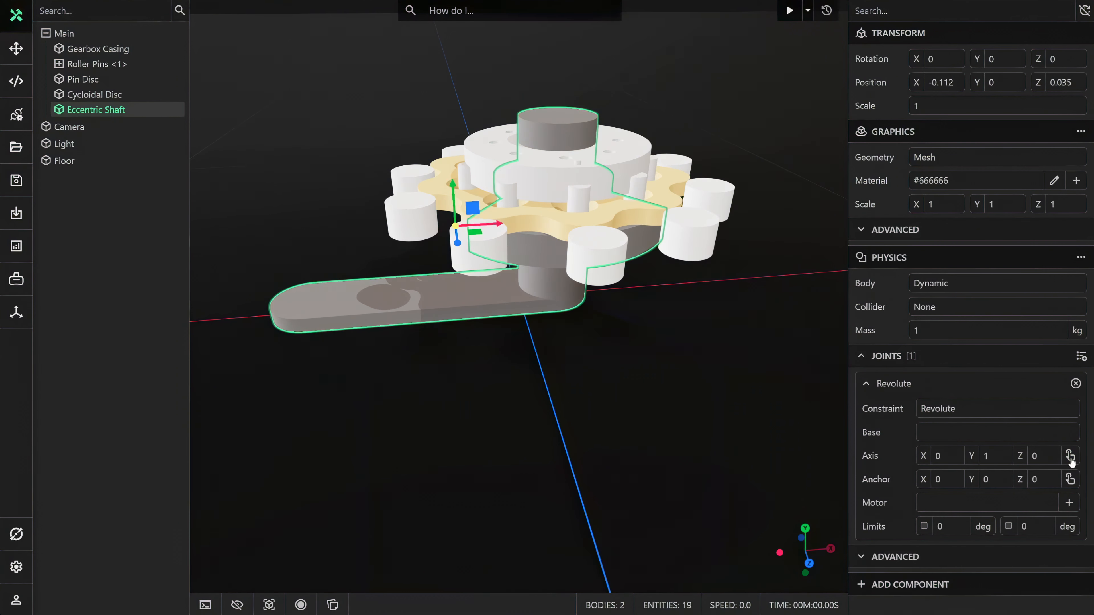
pyautogui.click(1070, 479)
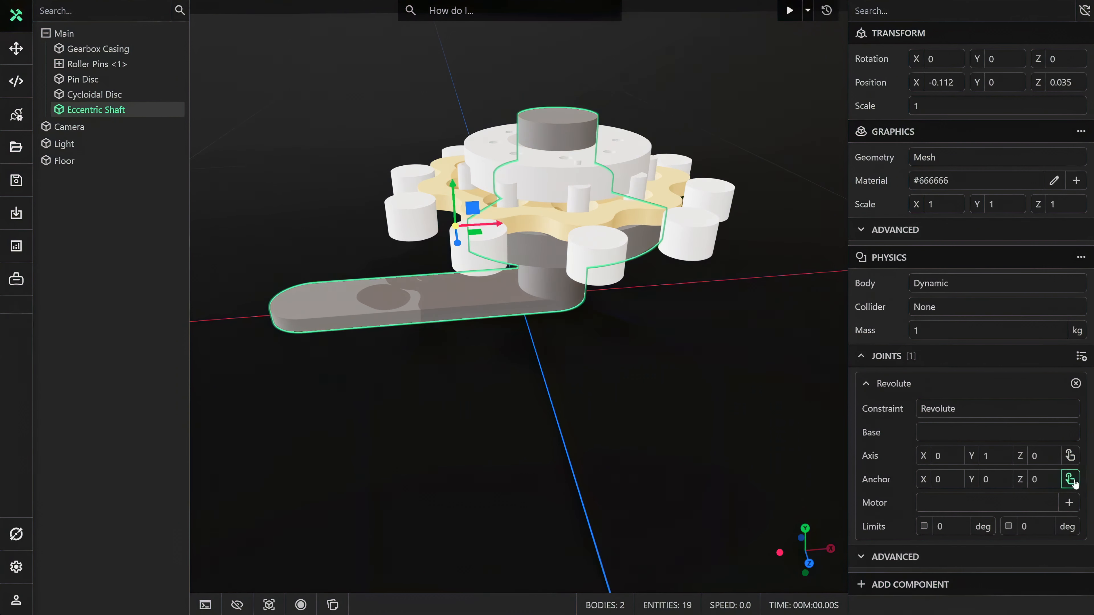
pyautogui.click(567, 122)
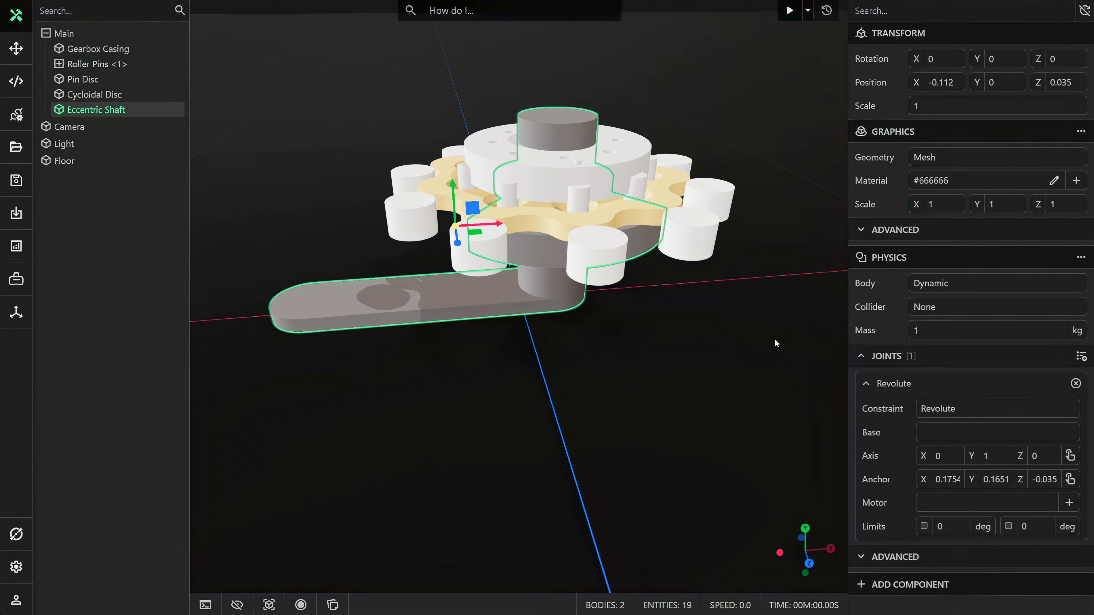
# Step: Create a motor for the shaft's revolute joint, set its controller to Velocity, and review its control settings
pyautogui.click(1069, 502)
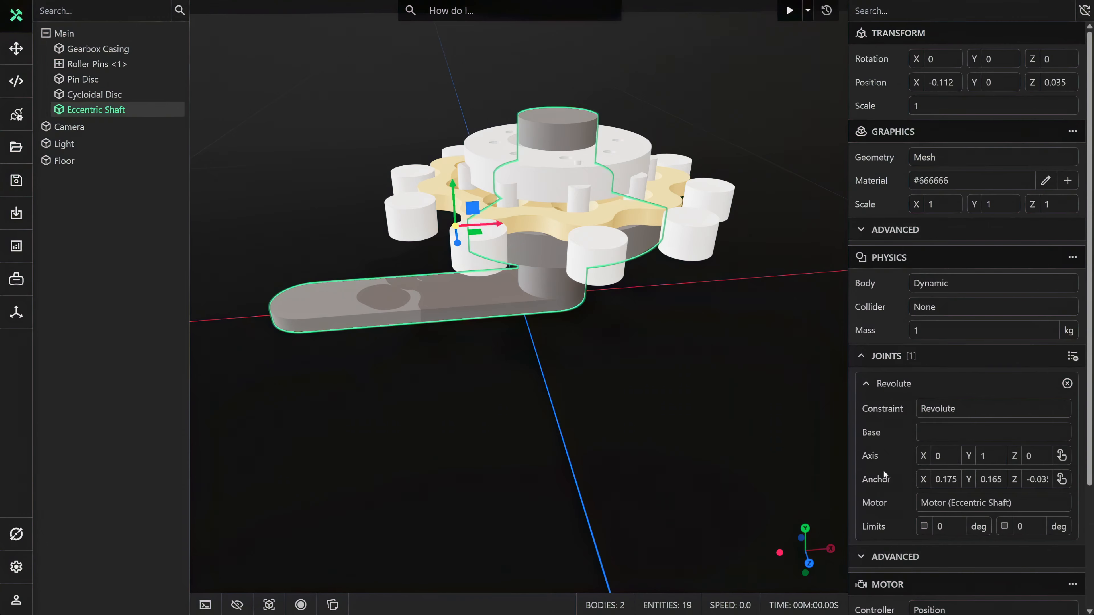
pyautogui.scroll(-3, 882, 470)
pyautogui.click(923, 452)
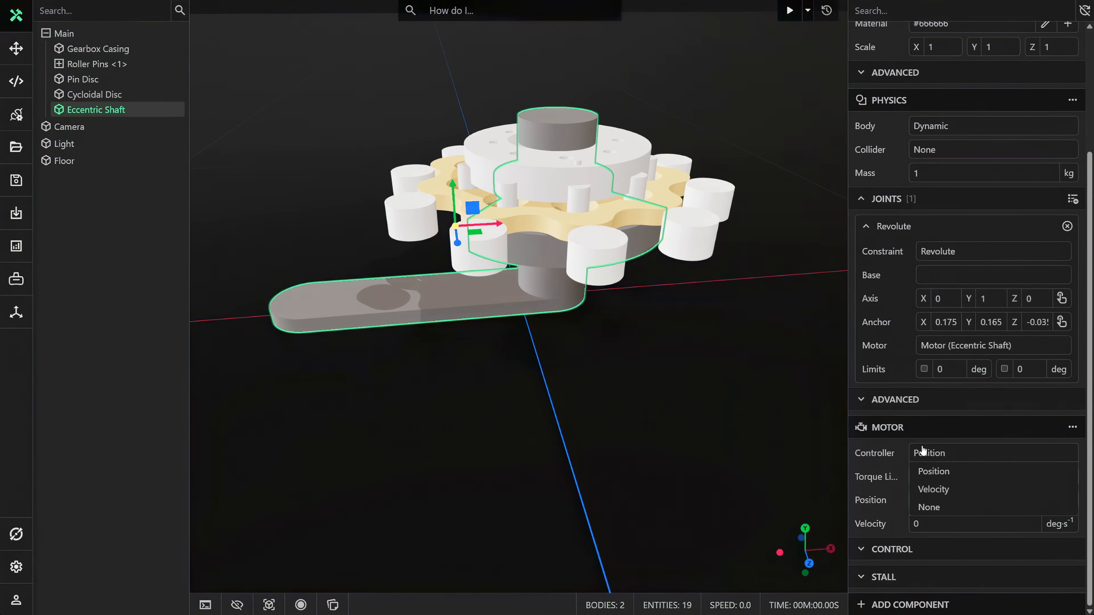
pyautogui.click(936, 488)
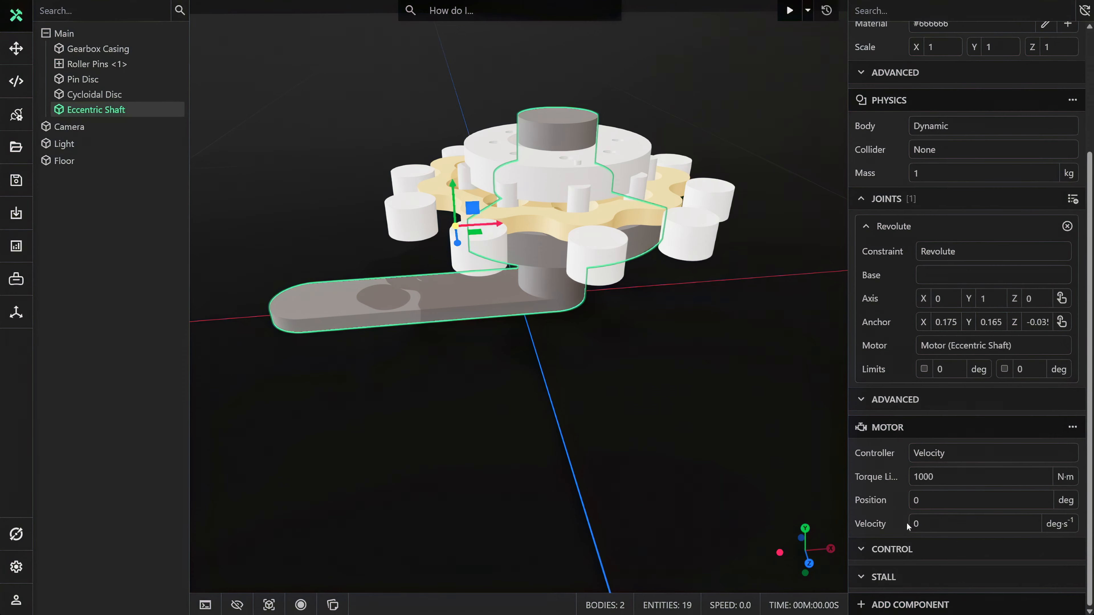
pyautogui.click(902, 547)
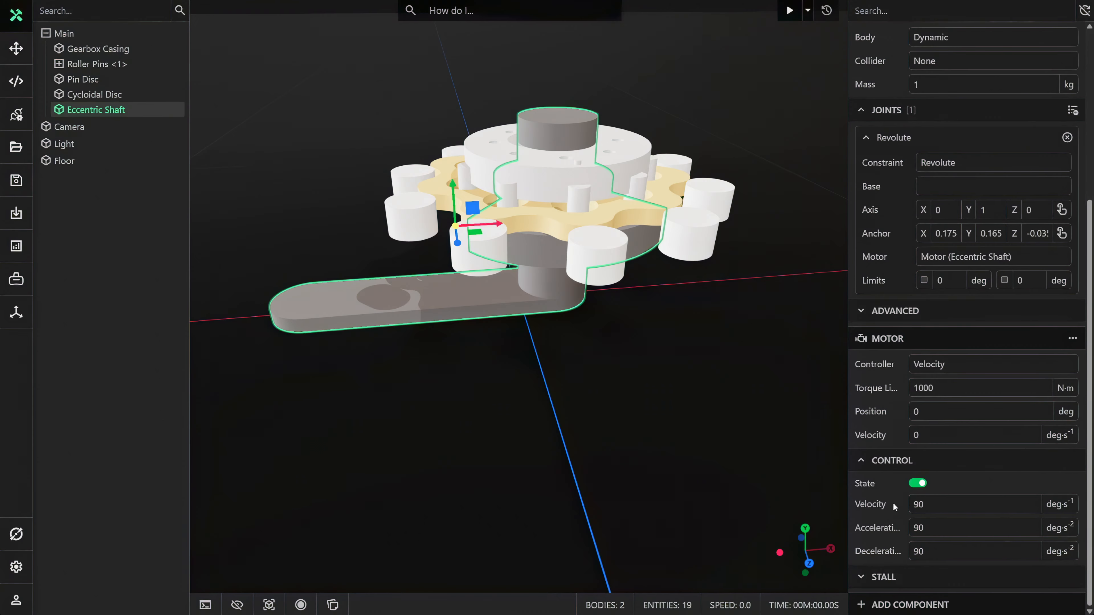
pyautogui.click(883, 467)
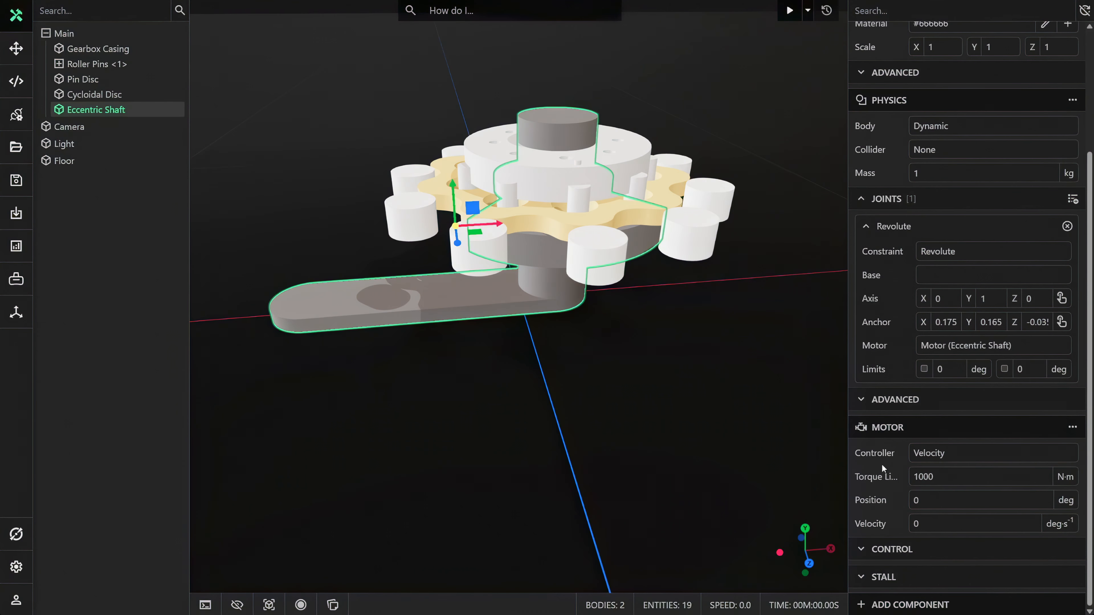
pyautogui.click(726, 353)
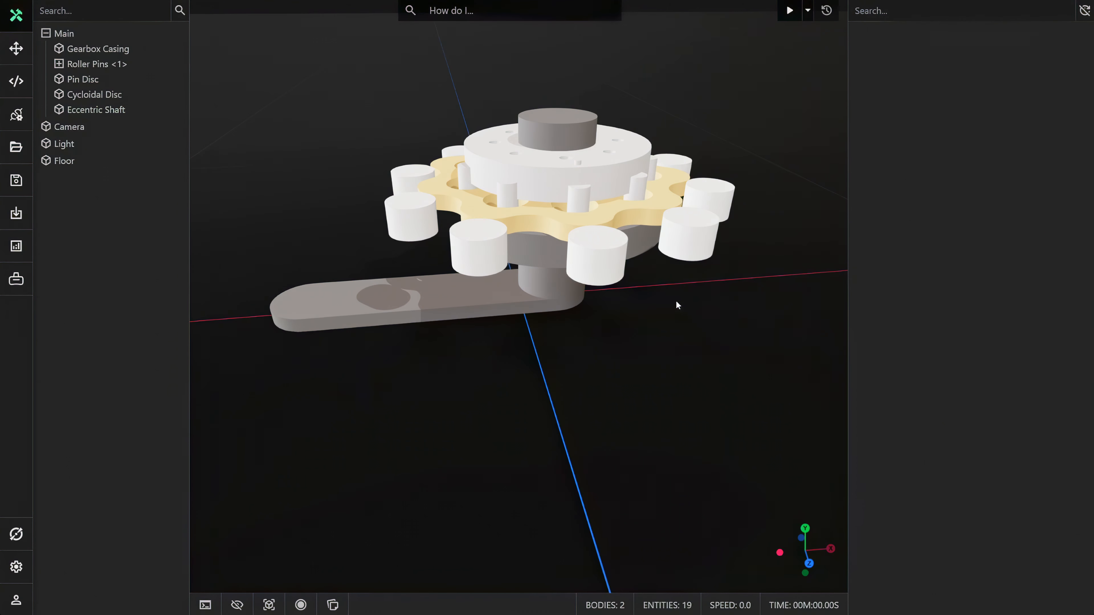
# Step: Add a Physics component to the Roller Pins group after expanding it to show the individual pins
pyautogui.click(62, 65)
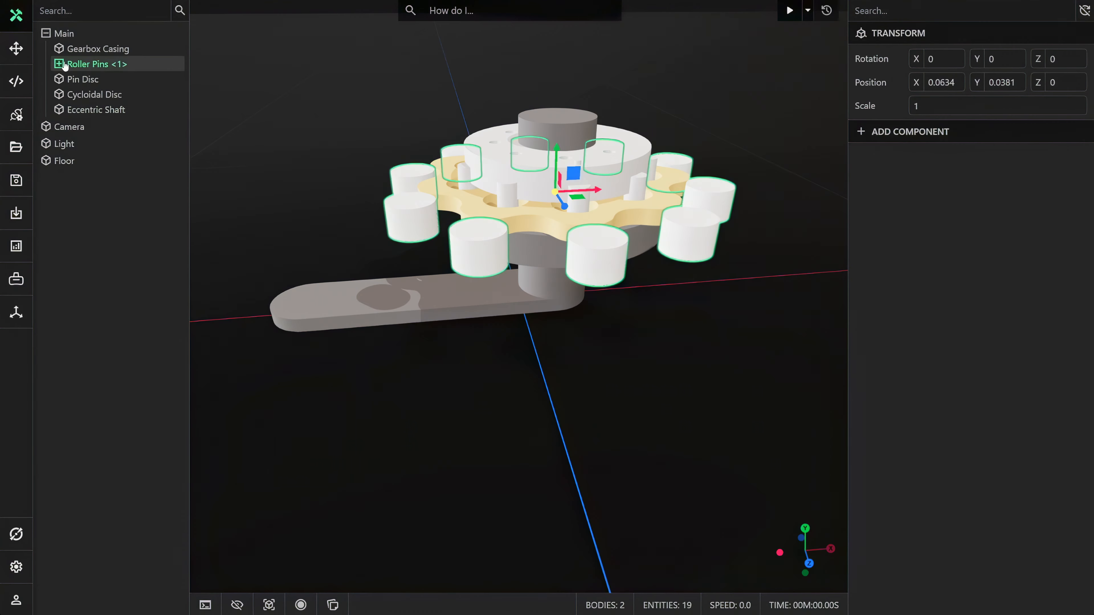
pyautogui.click(61, 64)
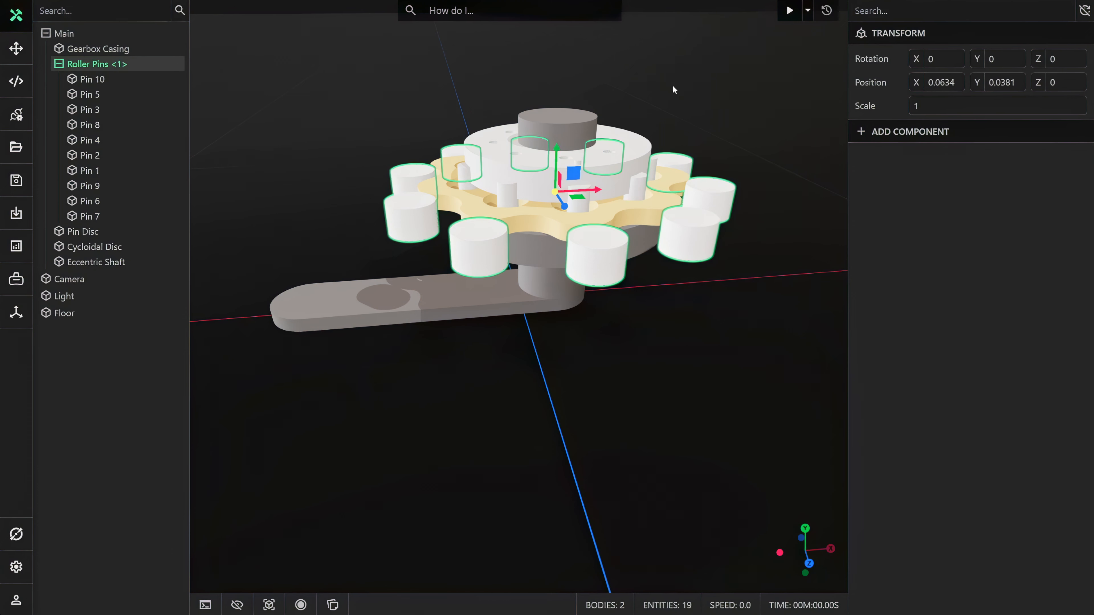
pyautogui.click(924, 135)
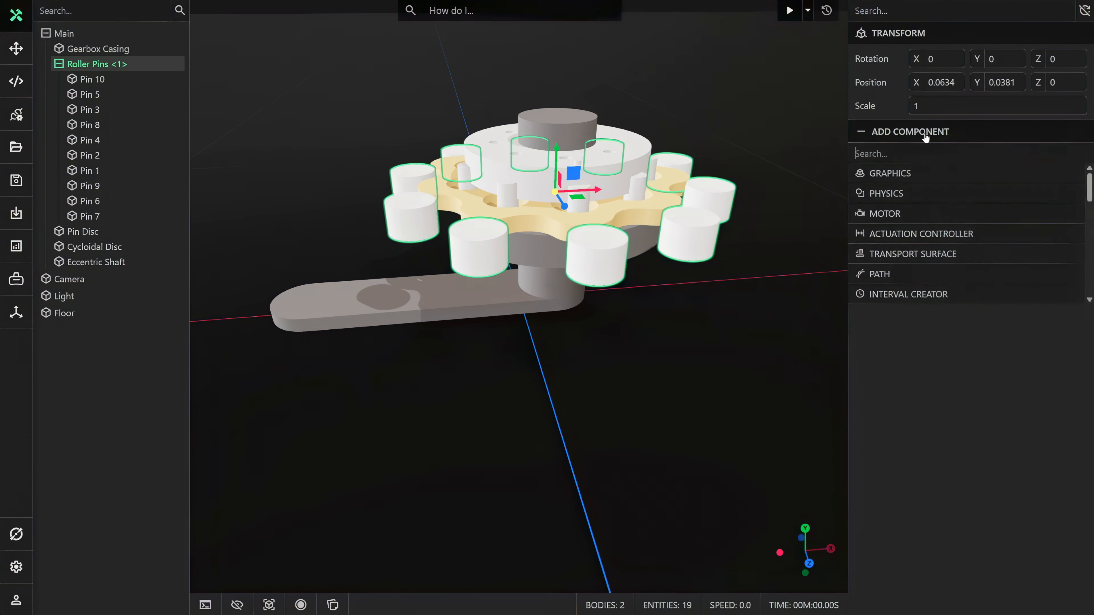
pyautogui.click(909, 189)
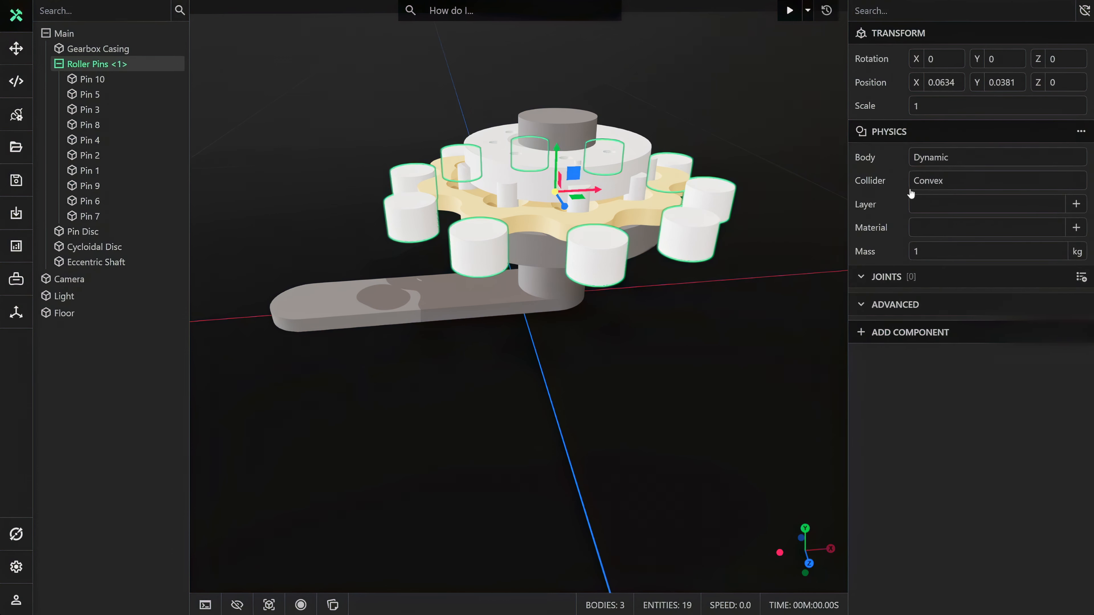
# Step: Set the Roller Pins' physics body to Kinematic while inspecting their colliders, then return to the normal model display
pyautogui.click(268, 605)
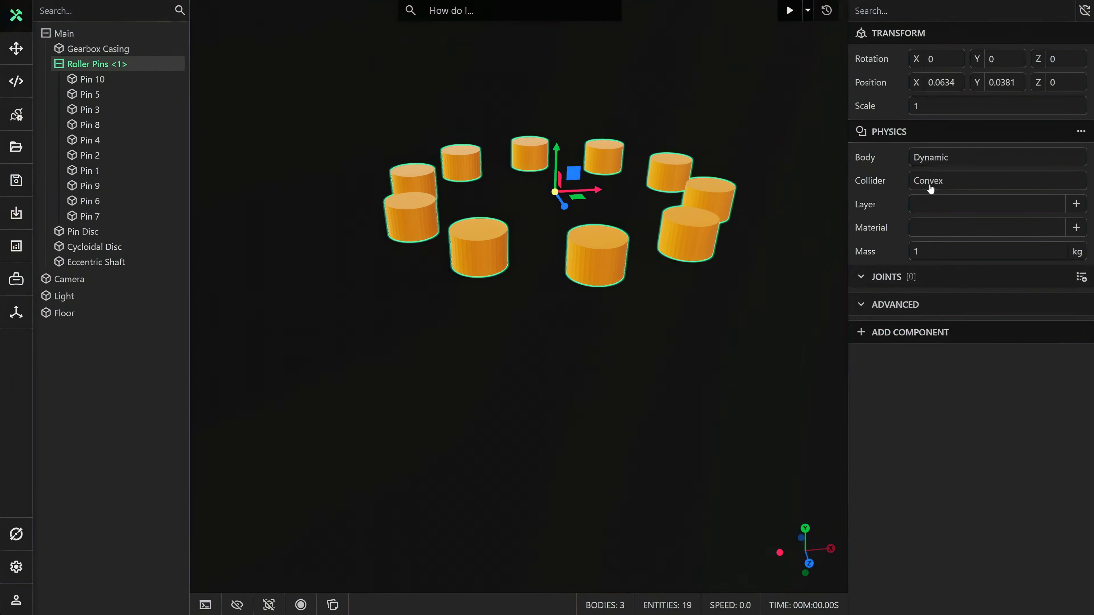
pyautogui.click(933, 159)
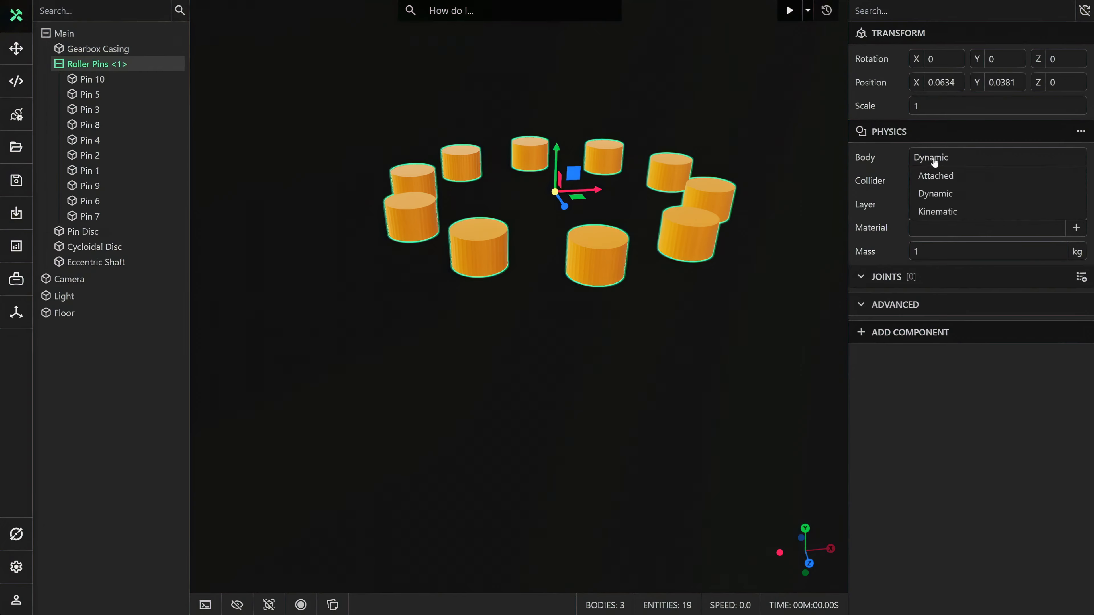
pyautogui.click(937, 211)
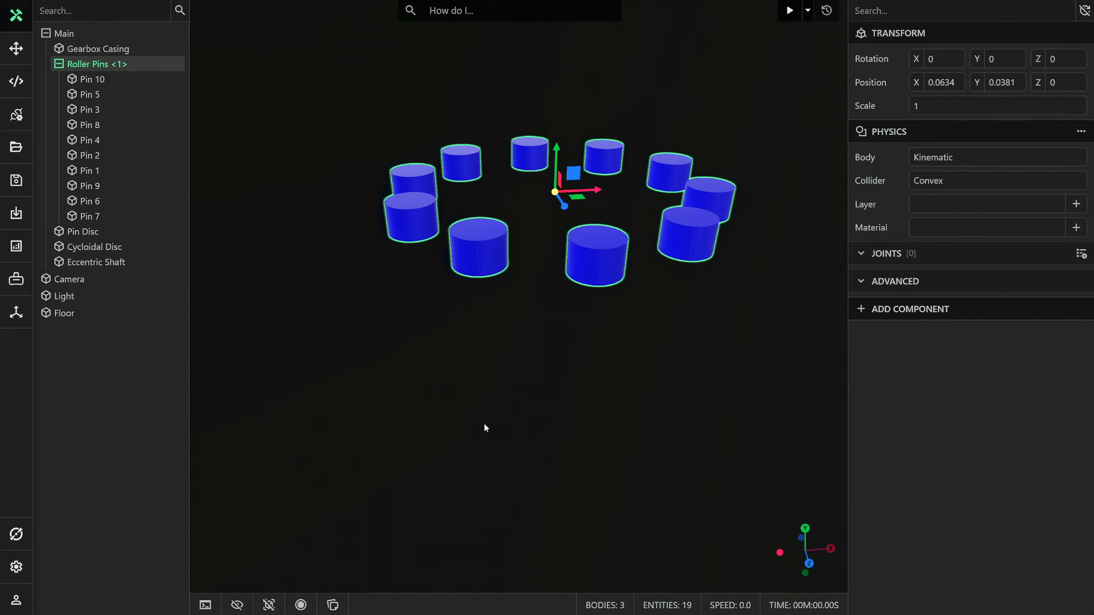
pyautogui.click(269, 605)
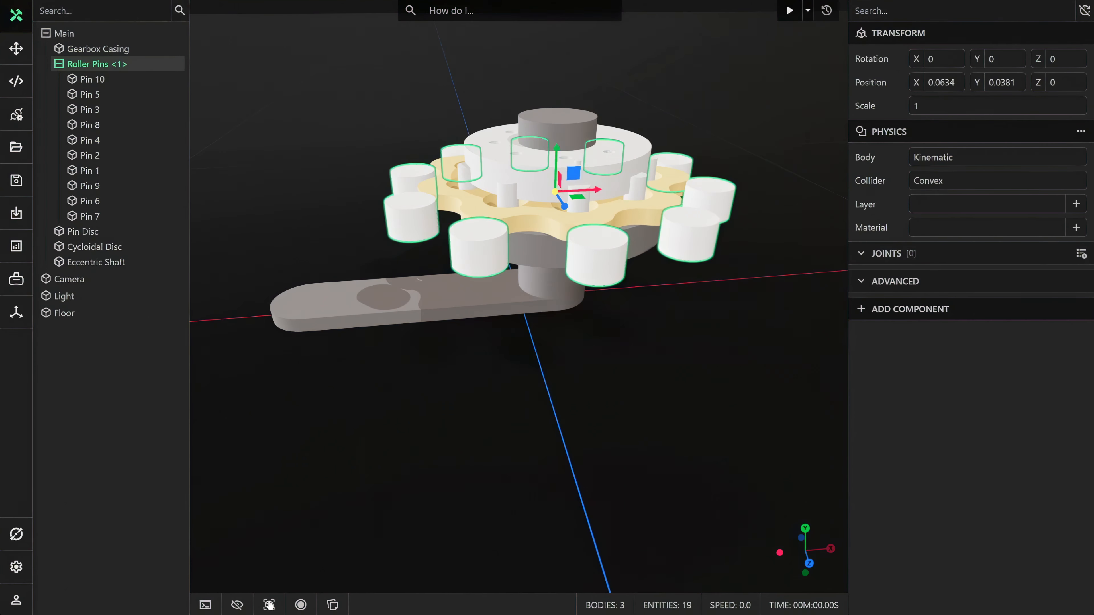
# Step: Add a Physics component to the Cycloidal Disc
pyautogui.click(540, 219)
pyautogui.moveTo(539, 219); pyautogui.dragTo(576, 426)
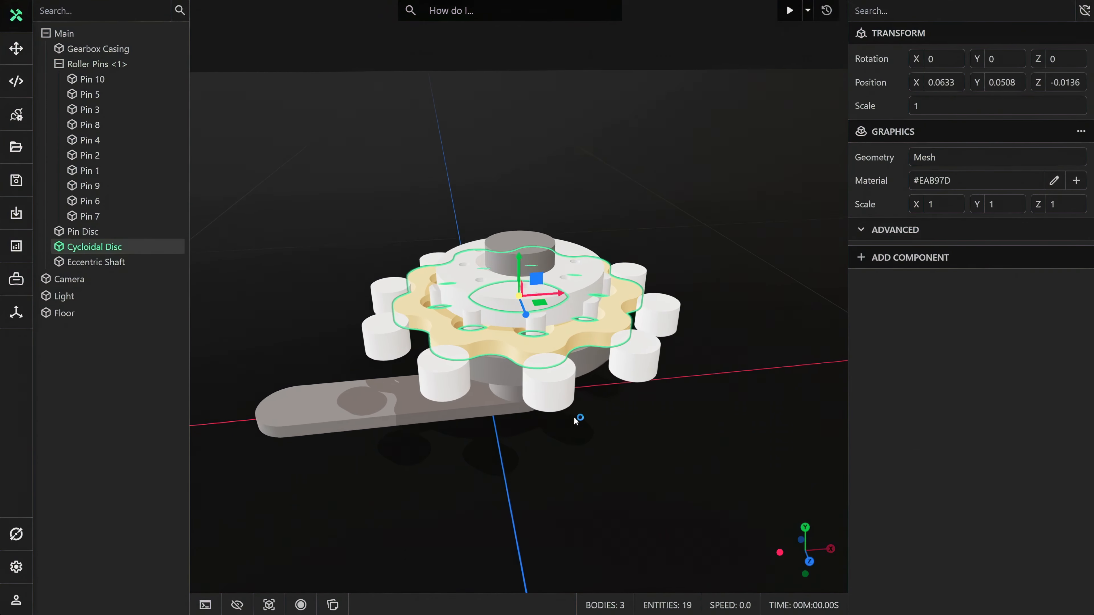
pyautogui.scroll(4, 576, 420)
pyautogui.click(891, 260)
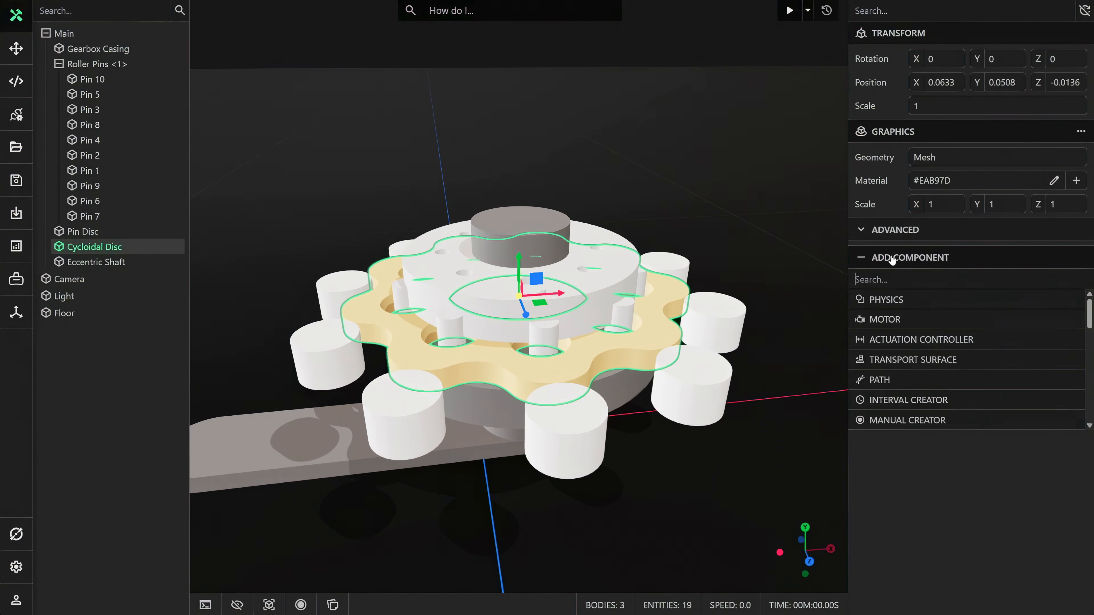
pyautogui.click(894, 300)
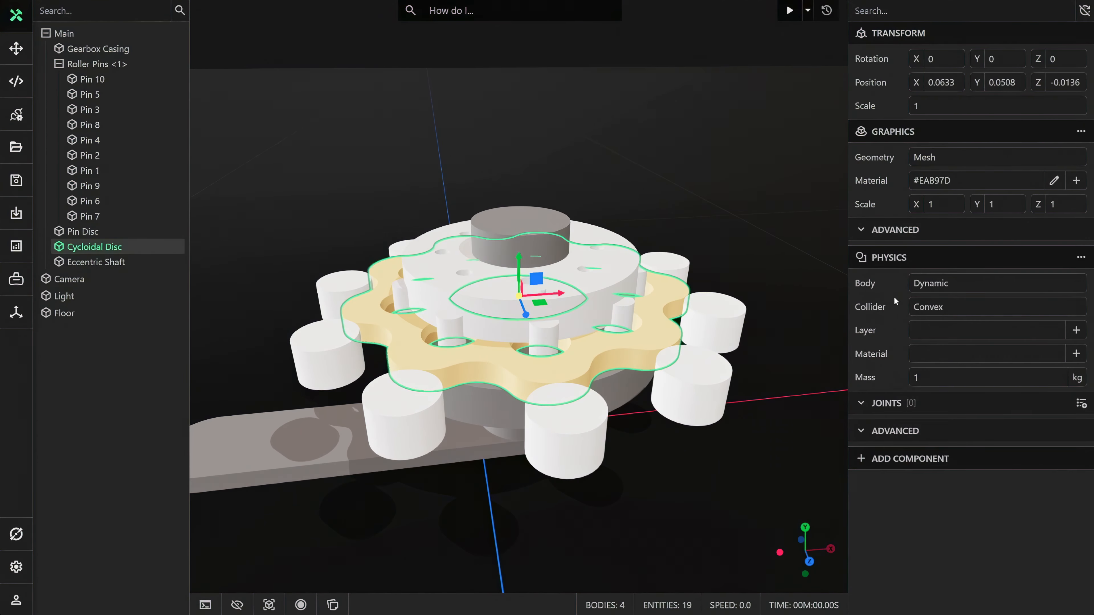
# Step: Add a joint to the Cycloidal Disc's physics and set its constraint to Revolute
pyautogui.click(1080, 404)
pyautogui.click(1049, 431)
pyautogui.click(997, 457)
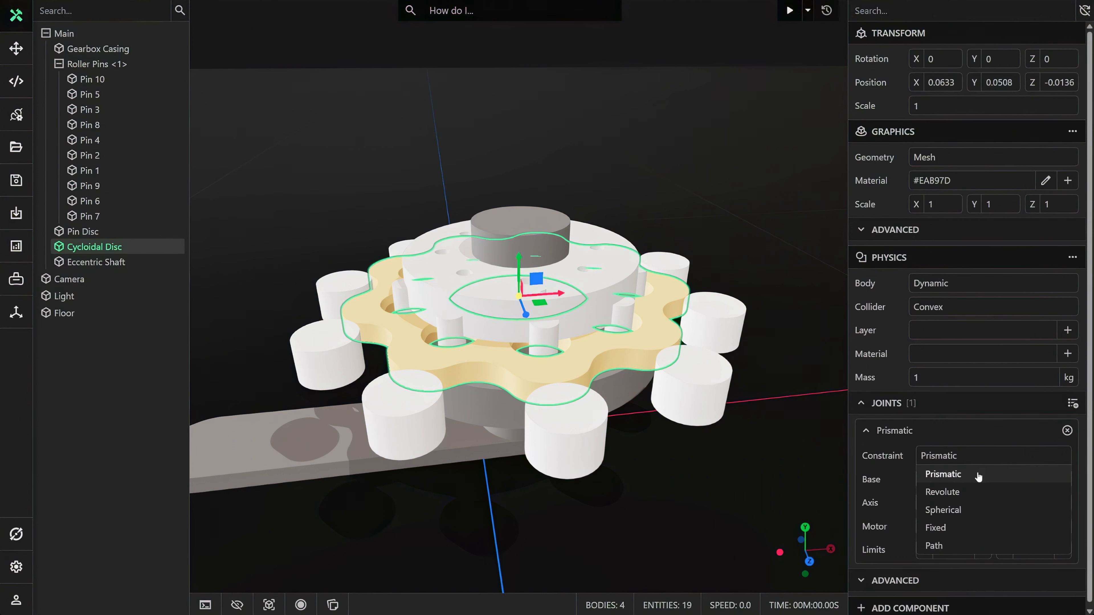
pyautogui.click(975, 491)
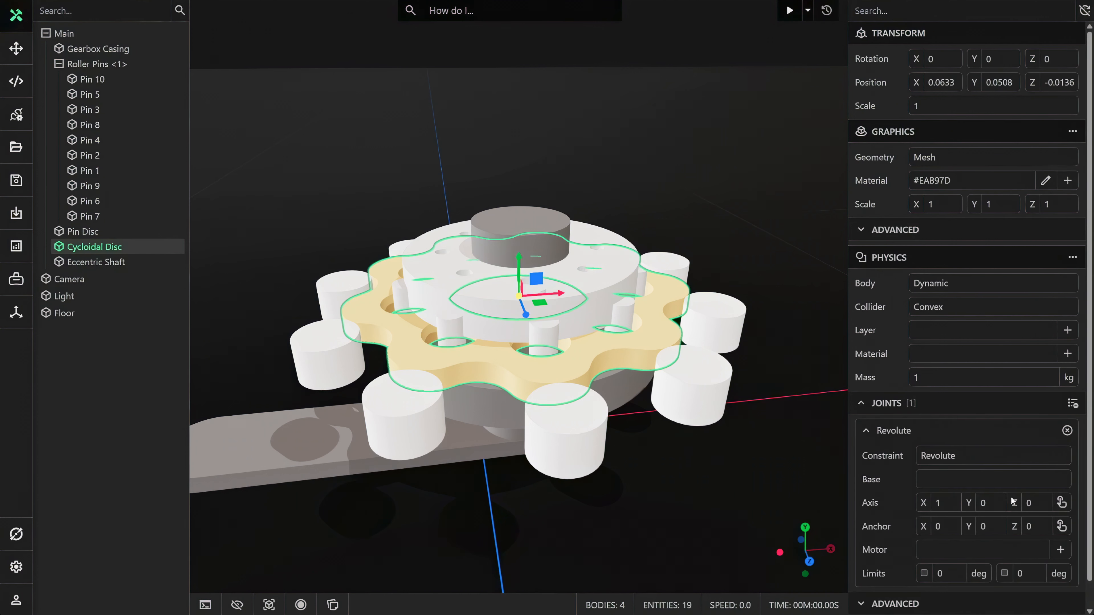
# Step: Set the disc joint's vertical axis and its anchor at the centre of the disc's central hole, with Eccentric Shaft as the base
pyautogui.click(1061, 503)
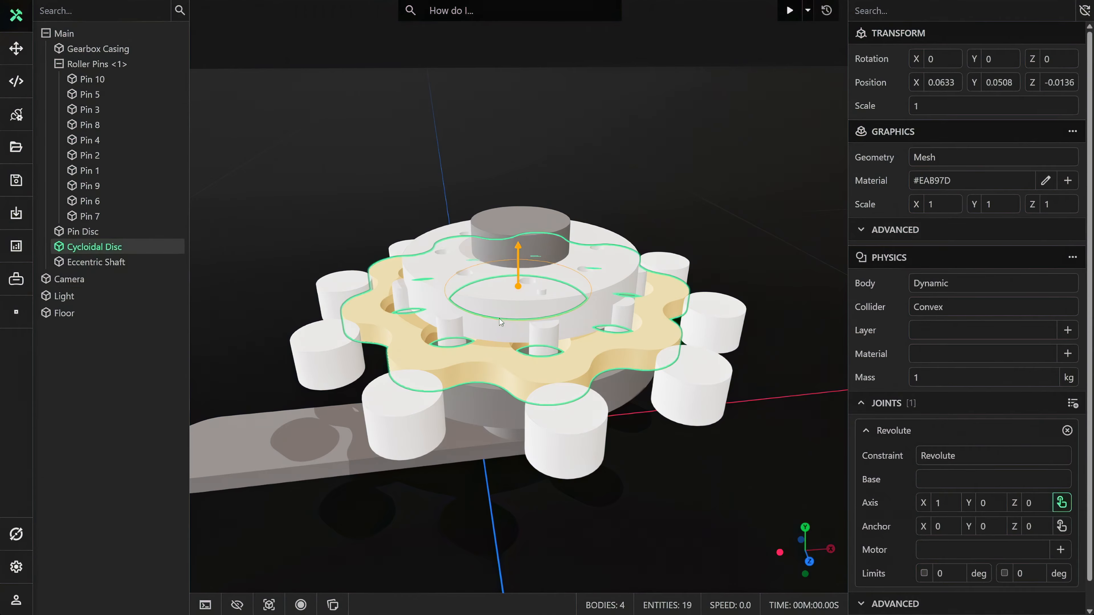
pyautogui.moveTo(499, 319); pyautogui.dragTo(509, 305, button='middle')
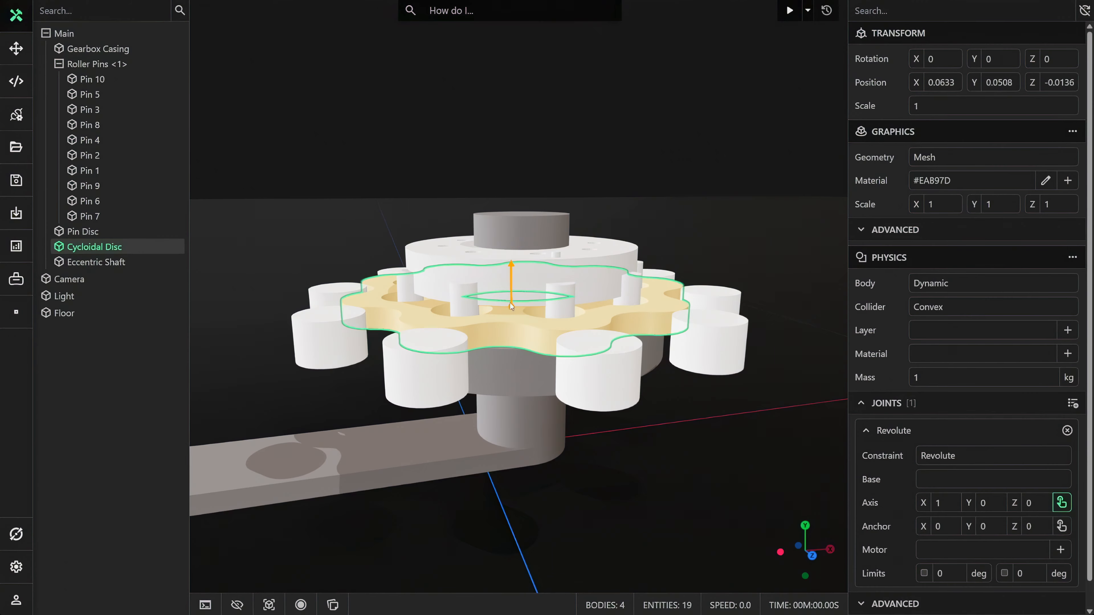
pyautogui.click(511, 303)
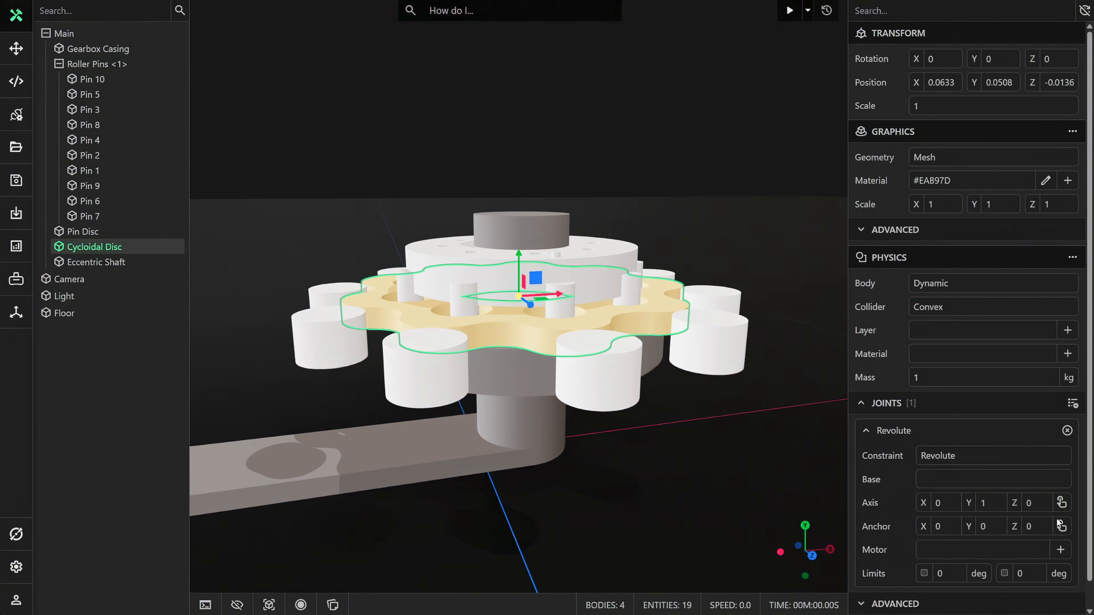
pyautogui.click(509, 305)
pyautogui.moveTo(509, 305); pyautogui.dragTo(483, 350, button='middle')
pyautogui.click(941, 483)
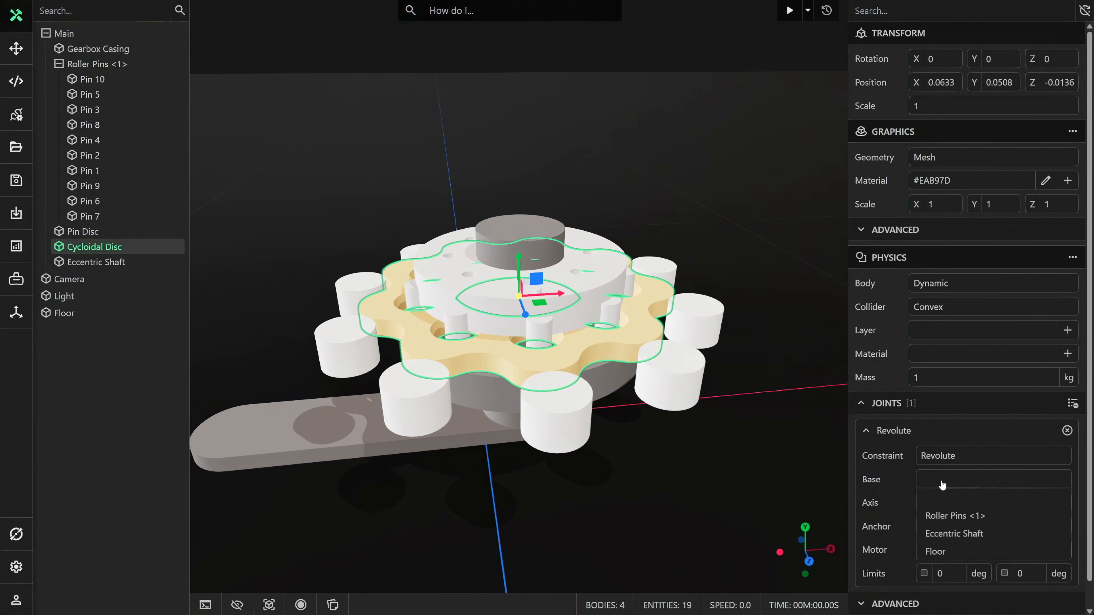
pyautogui.click(945, 534)
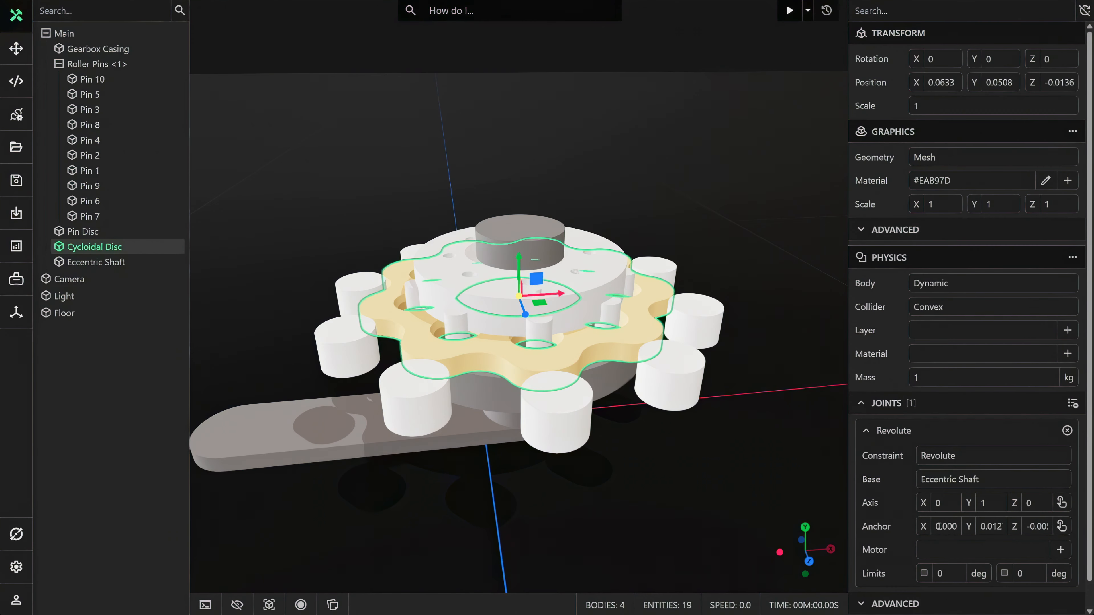
# Step: Switch the Cycloidal Disc to a Custom collider and choose SDF as the collider type in the collider editor
pyautogui.click(930, 307)
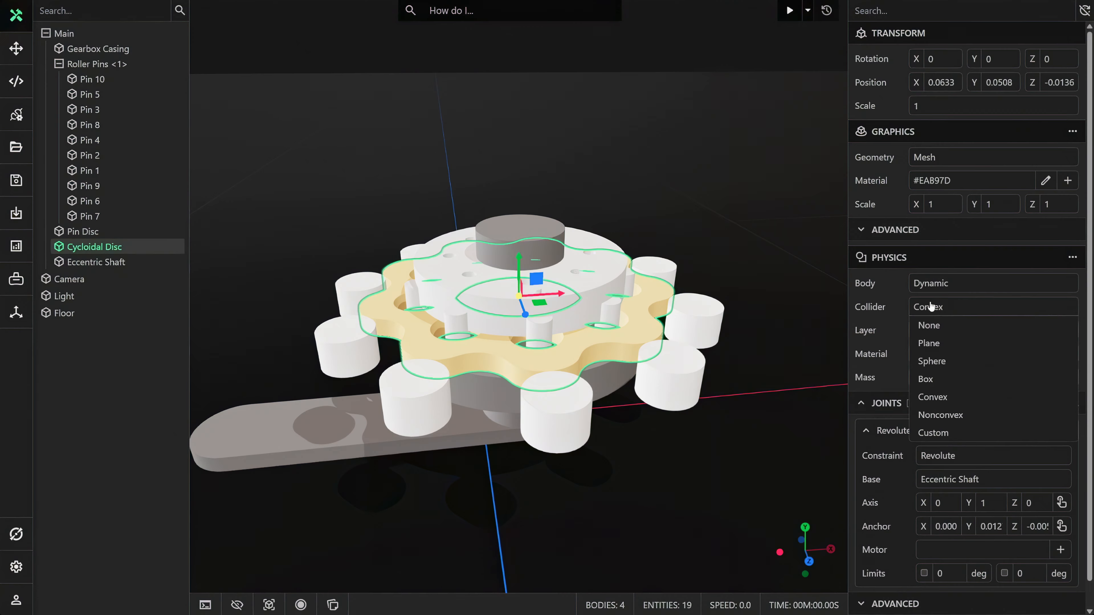
pyautogui.click(933, 433)
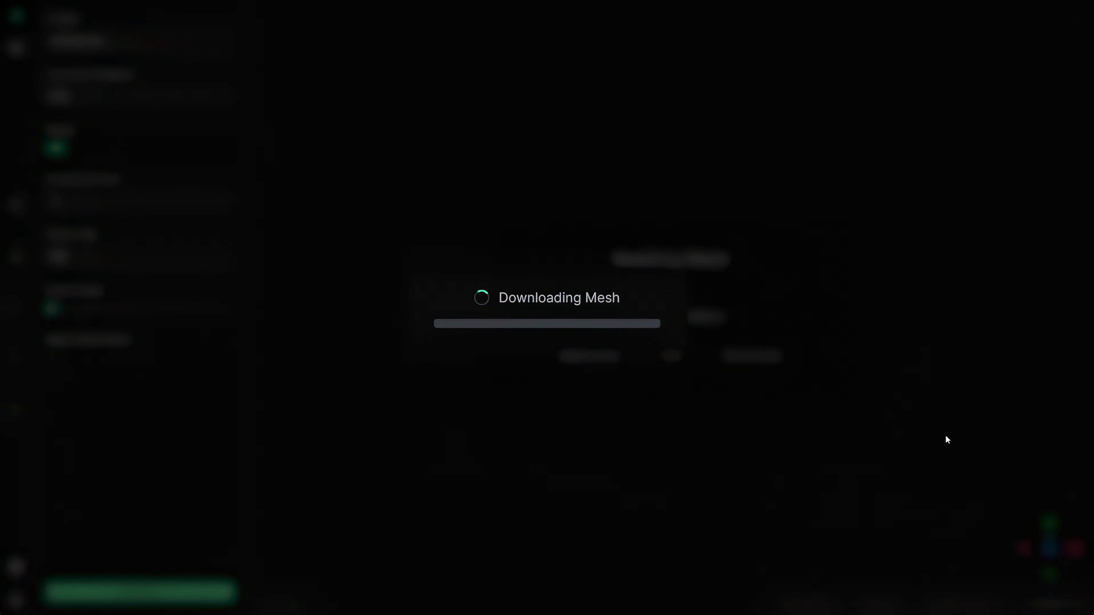
pyautogui.moveTo(721, 396); pyautogui.dragTo(728, 465)
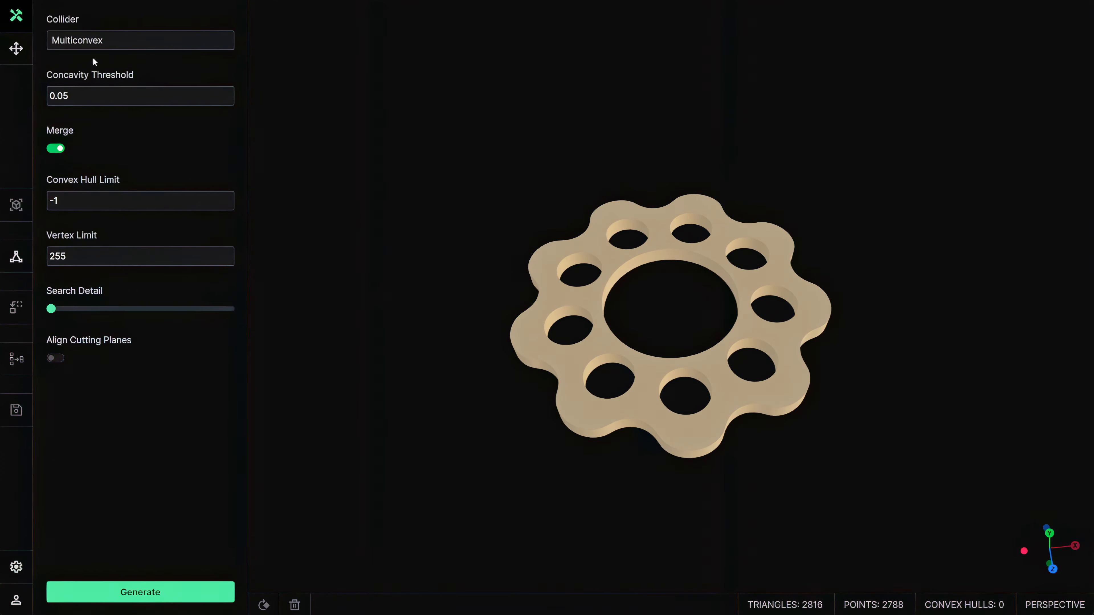
pyautogui.click(76, 44)
pyautogui.click(74, 75)
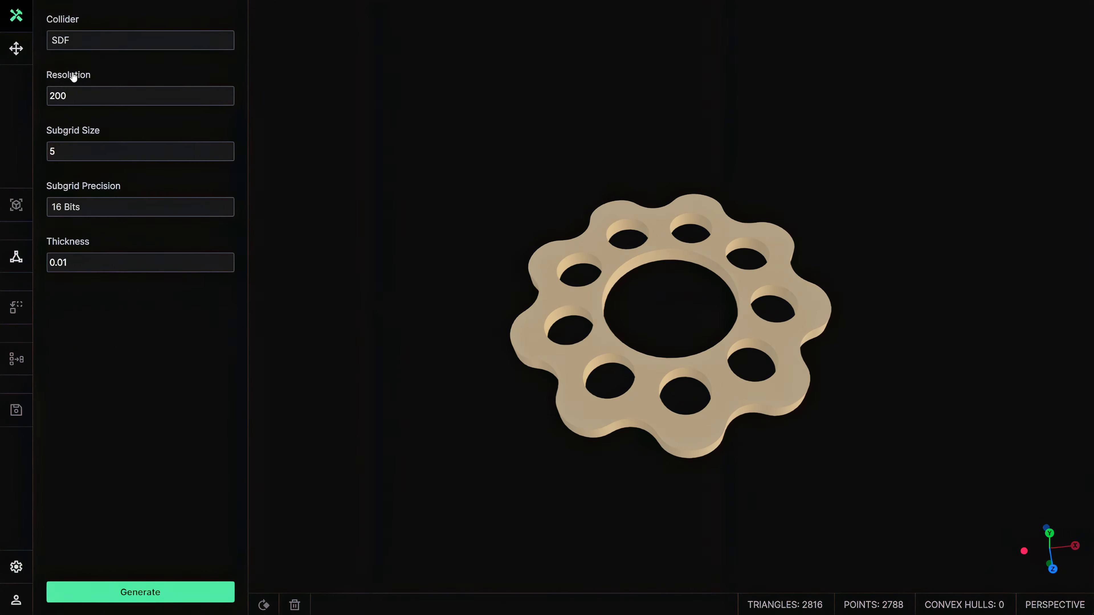
# Step: Generate the Cycloidal Disc's SDF collider with resolution 300 and thickness 0.001, and save it
pyautogui.doubleClick(57, 92)
pyautogui.write('300')
pyautogui.click(64, 264)
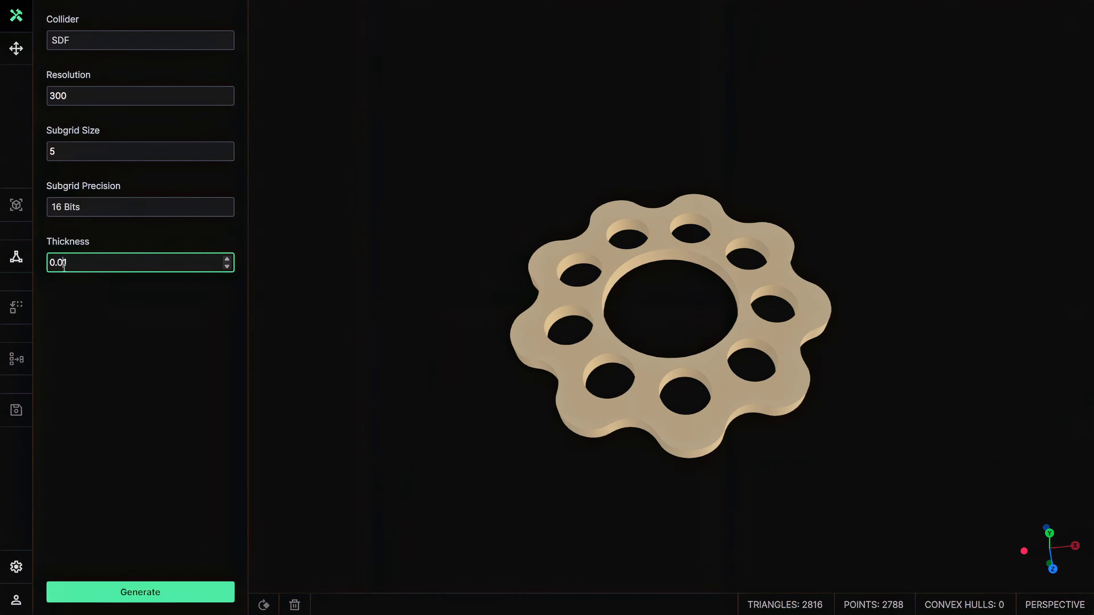
pyautogui.write('0')
pyautogui.click(149, 592)
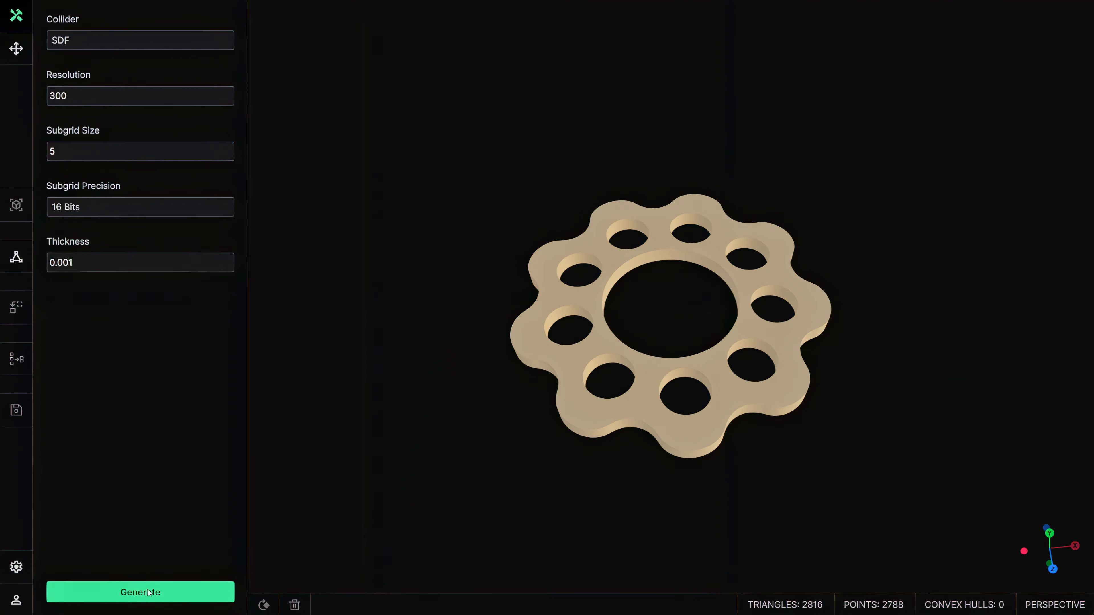
pyautogui.moveTo(449, 401); pyautogui.dragTo(428, 374)
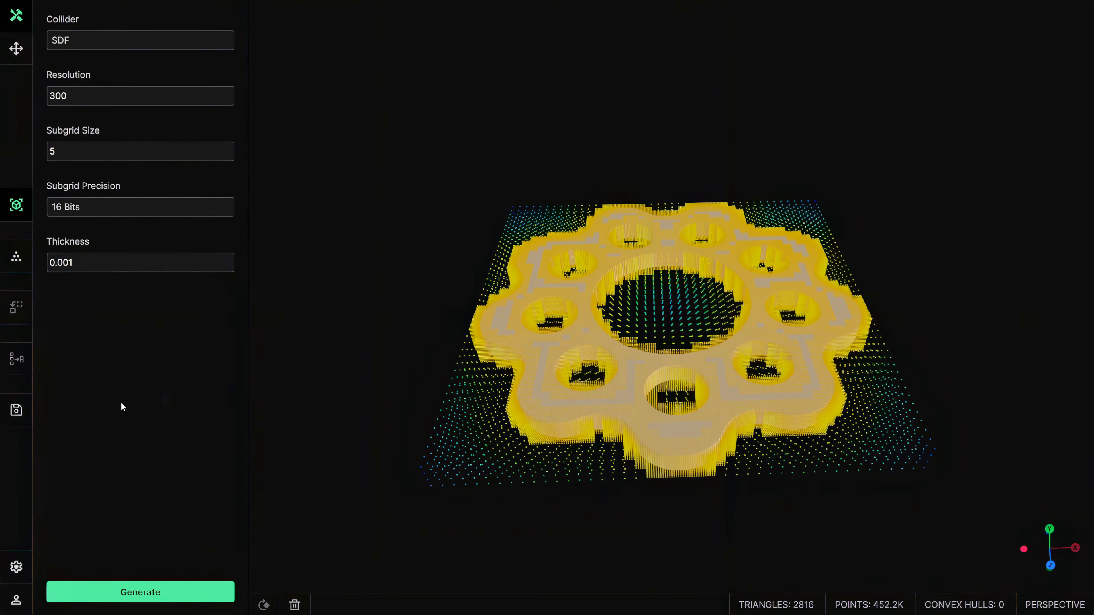
pyautogui.click(15, 411)
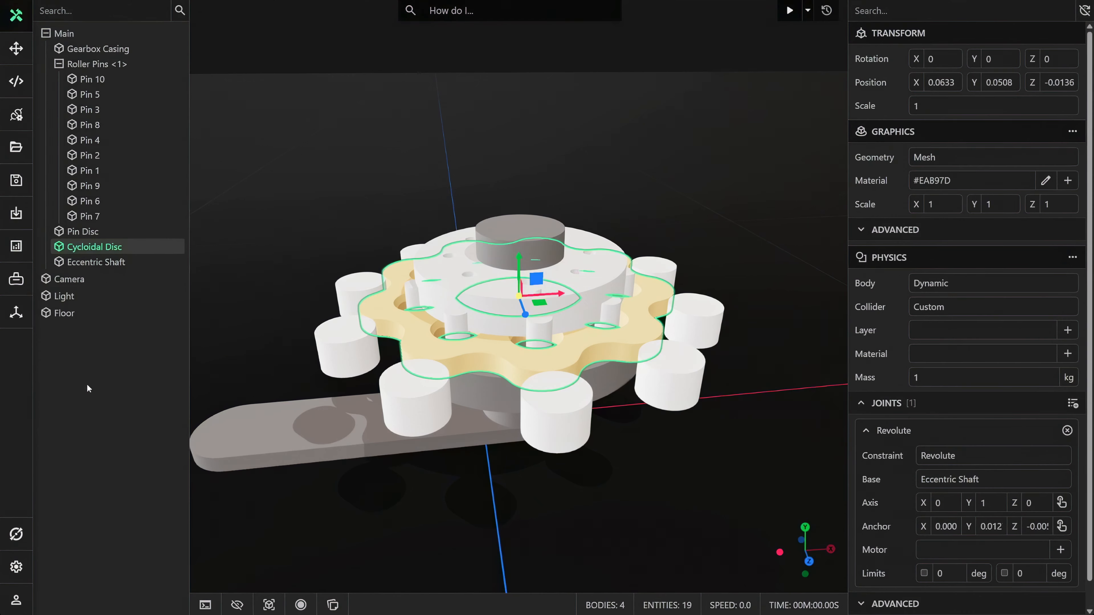
# Step: Add a Physics component to the Pin Disc
pyautogui.scroll(3, 376, 358)
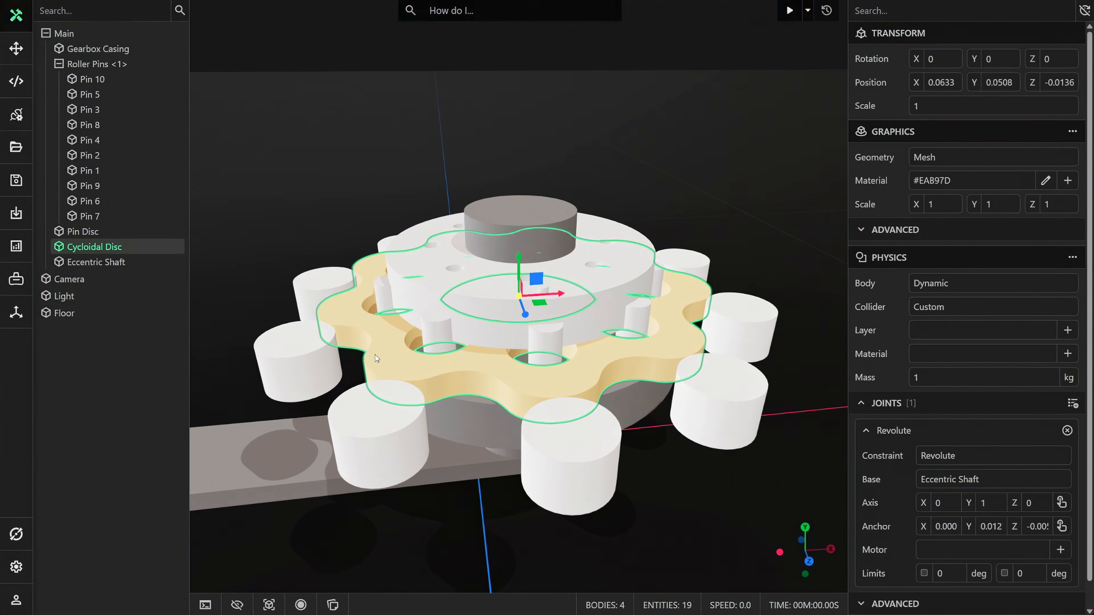
pyautogui.click(457, 316)
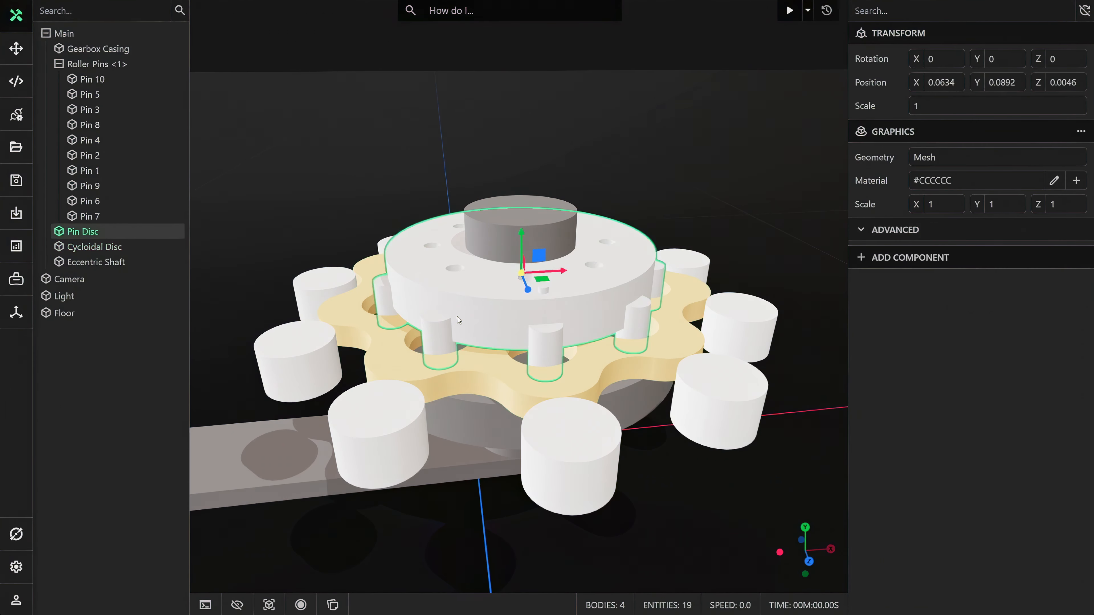
pyautogui.click(903, 258)
pyautogui.click(897, 298)
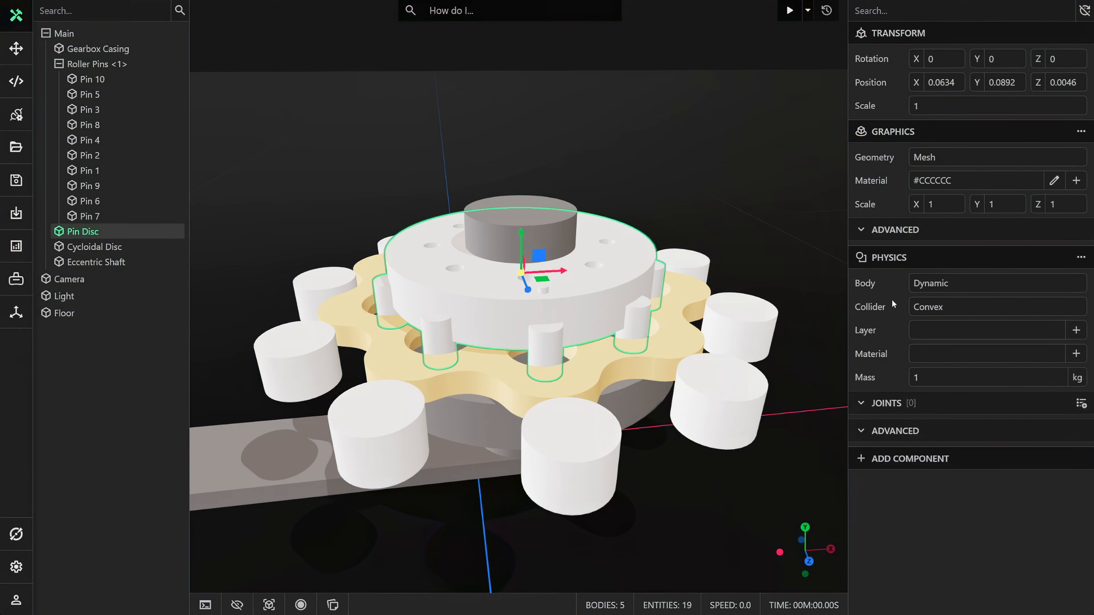
# Step: Add a Revolute joint to the Pin Disc, picking its vertical axis and anchor at the centre of the disc's central hole
pyautogui.click(1080, 402)
pyautogui.click(978, 431)
pyautogui.click(973, 456)
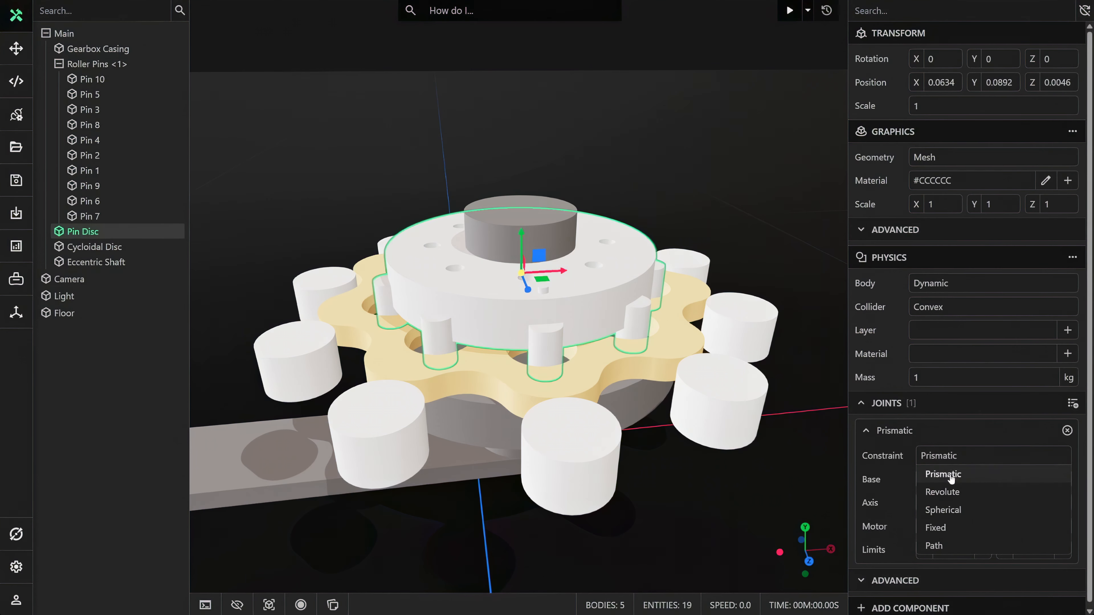
pyautogui.click(943, 492)
pyautogui.click(1061, 503)
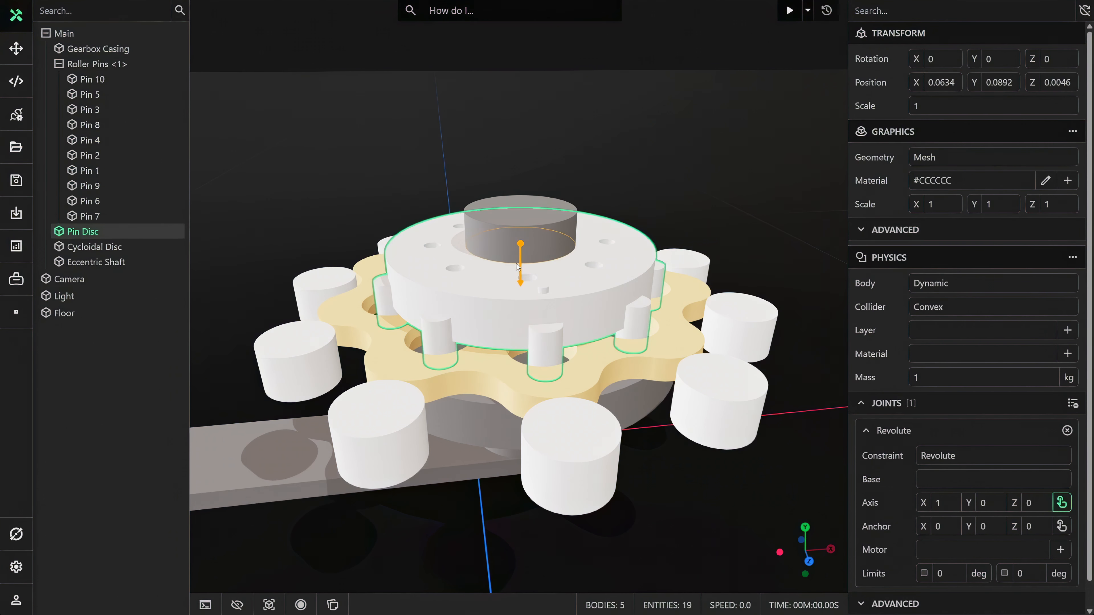
pyautogui.click(518, 267)
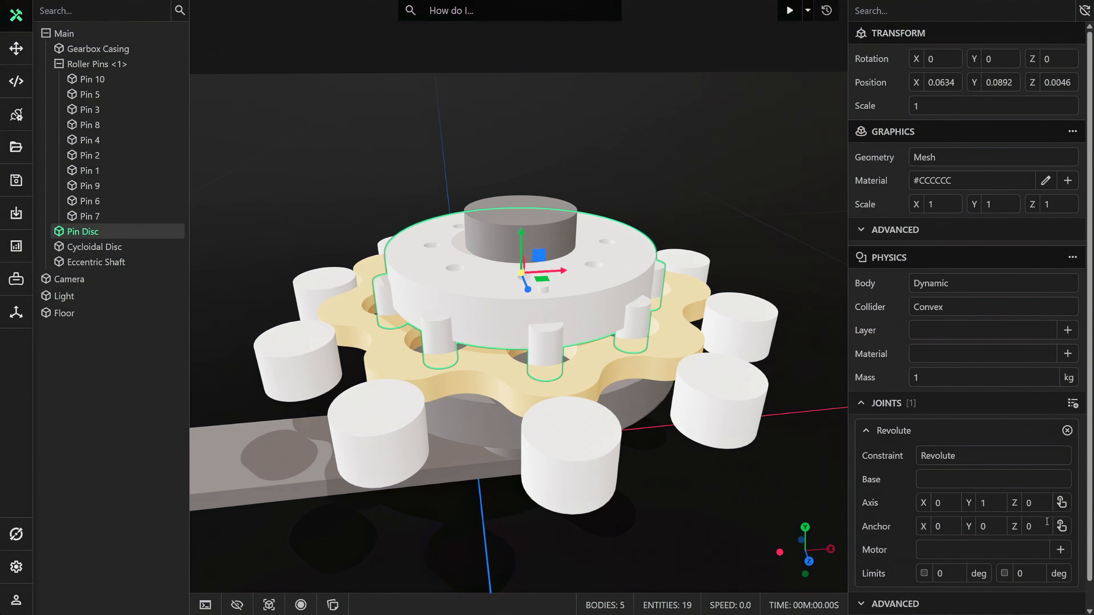
pyautogui.click(1062, 526)
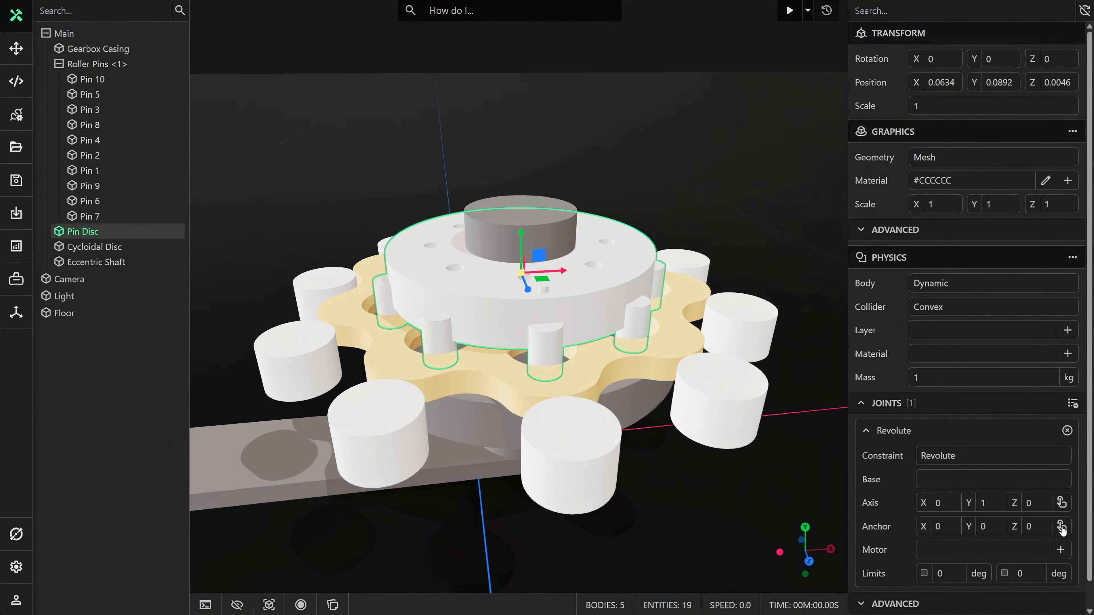
pyautogui.click(529, 268)
# Step: Switch the Pin Disc to a Custom collider and generate a Multiconvex collider with a concavity threshold of 0.02
pyautogui.click(930, 306)
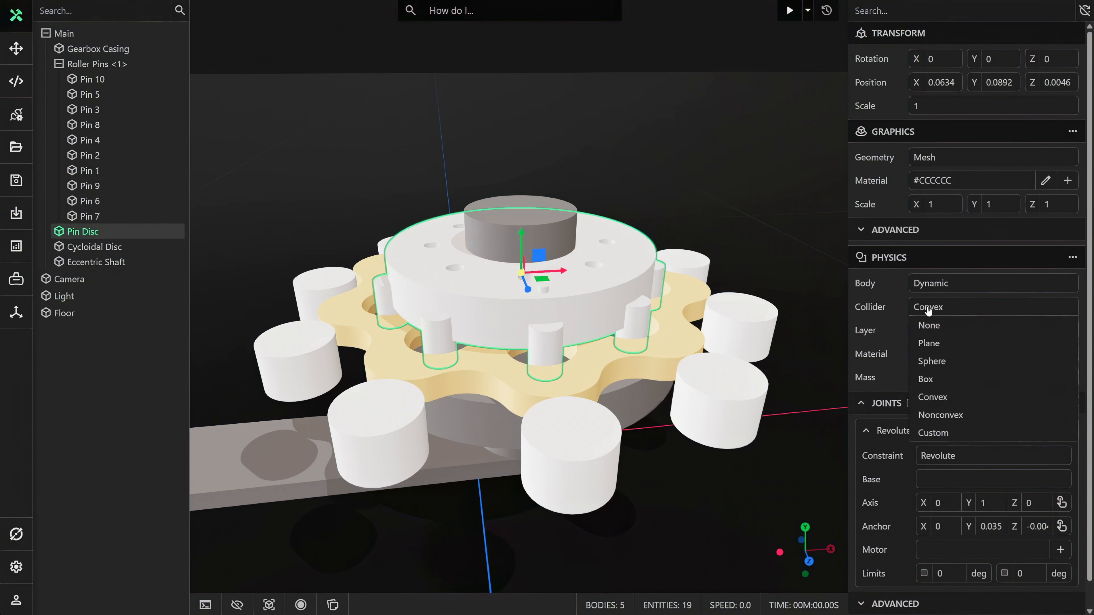
pyautogui.click(944, 434)
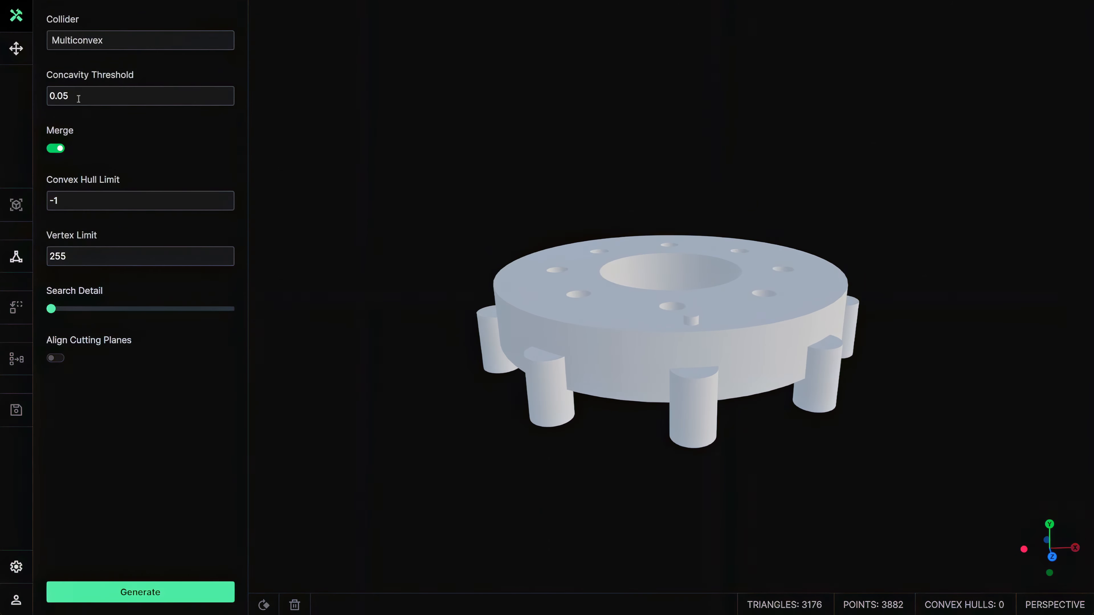
pyautogui.moveTo(63, 99); pyautogui.dragTo(76, 99)
pyautogui.write('2')
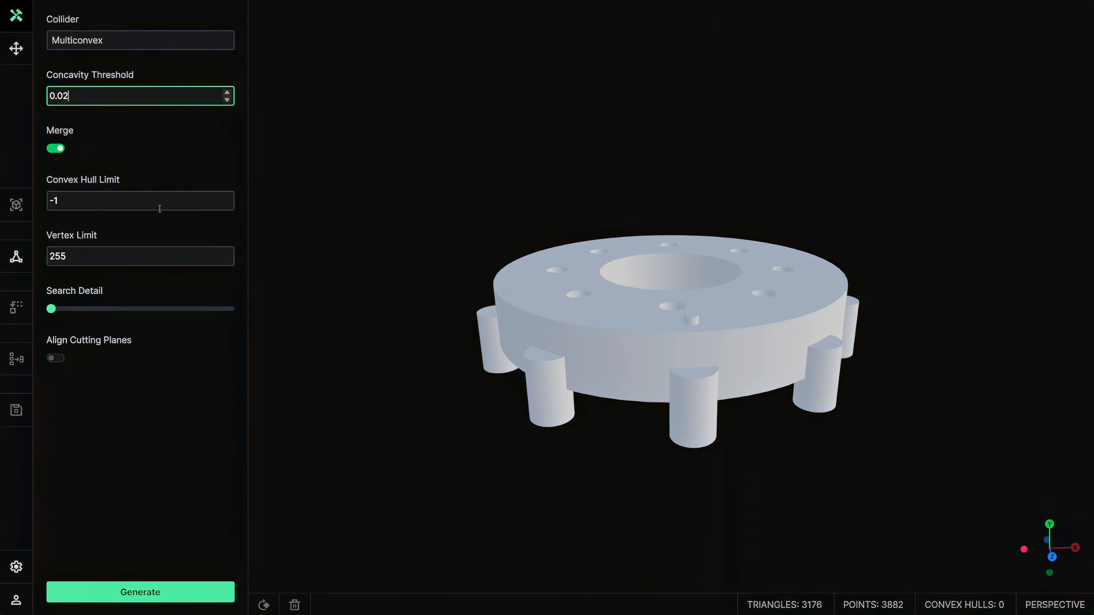
pyautogui.click(146, 592)
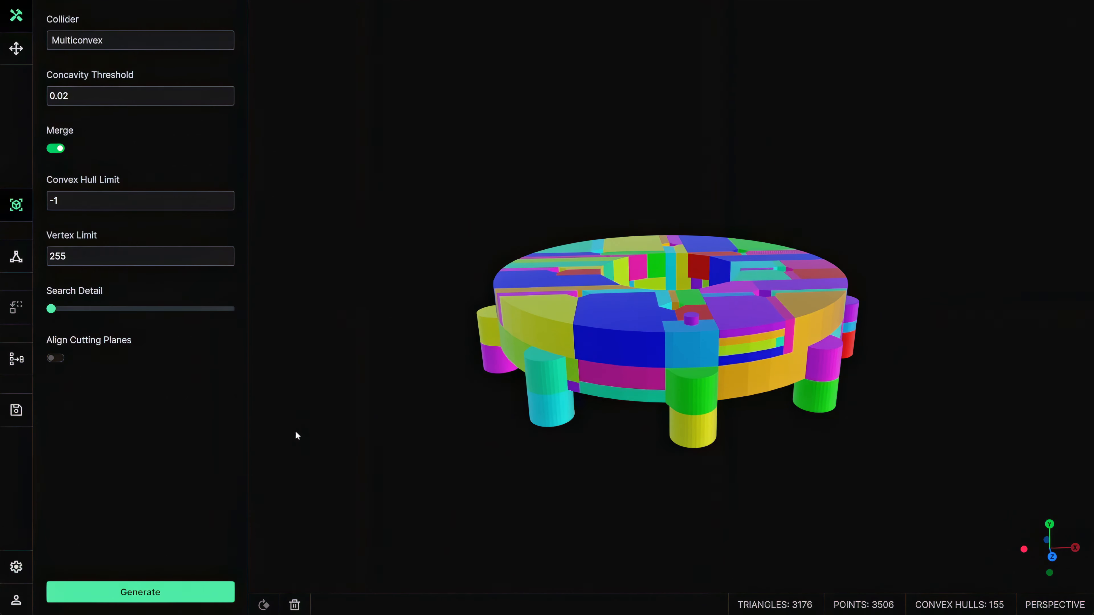
# Step: Edit the Pin Disc's generated collider hulls, deleting every hull except the nine at the free ends of the pins
pyautogui.moveTo(296, 435); pyautogui.dragTo(348, 396)
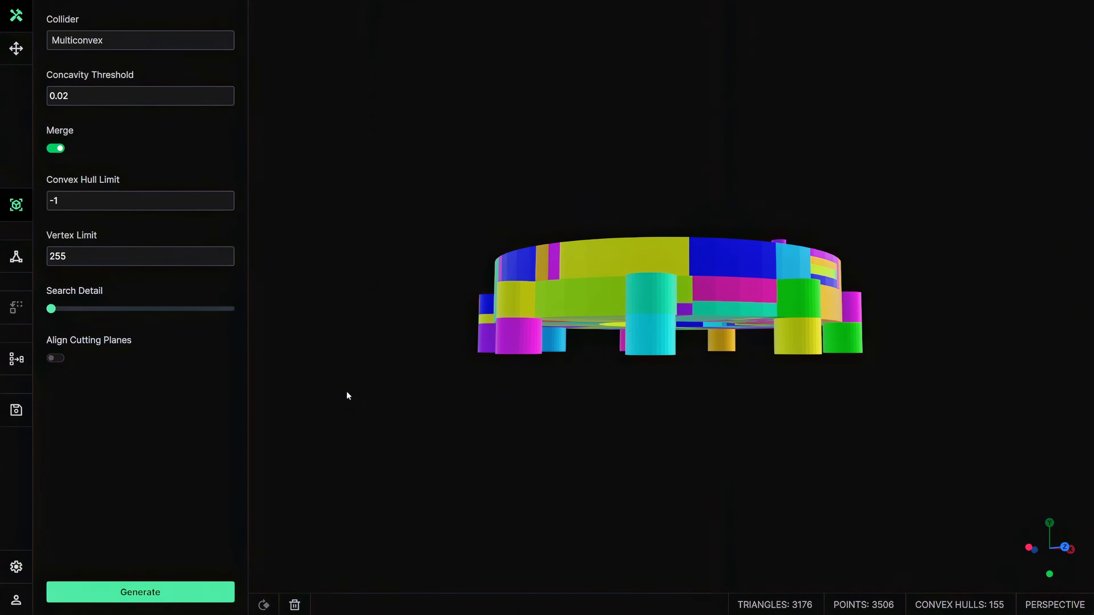
pyautogui.click(16, 359)
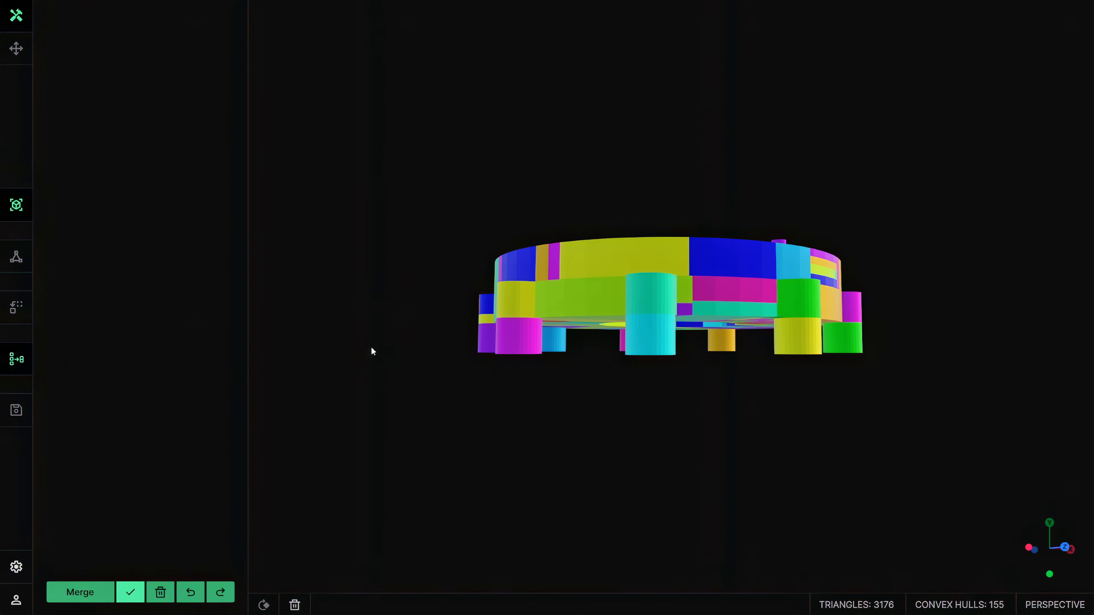
pyautogui.click(505, 337)
pyautogui.moveTo(538, 372); pyautogui.dragTo(510, 344)
pyautogui.click(512, 349)
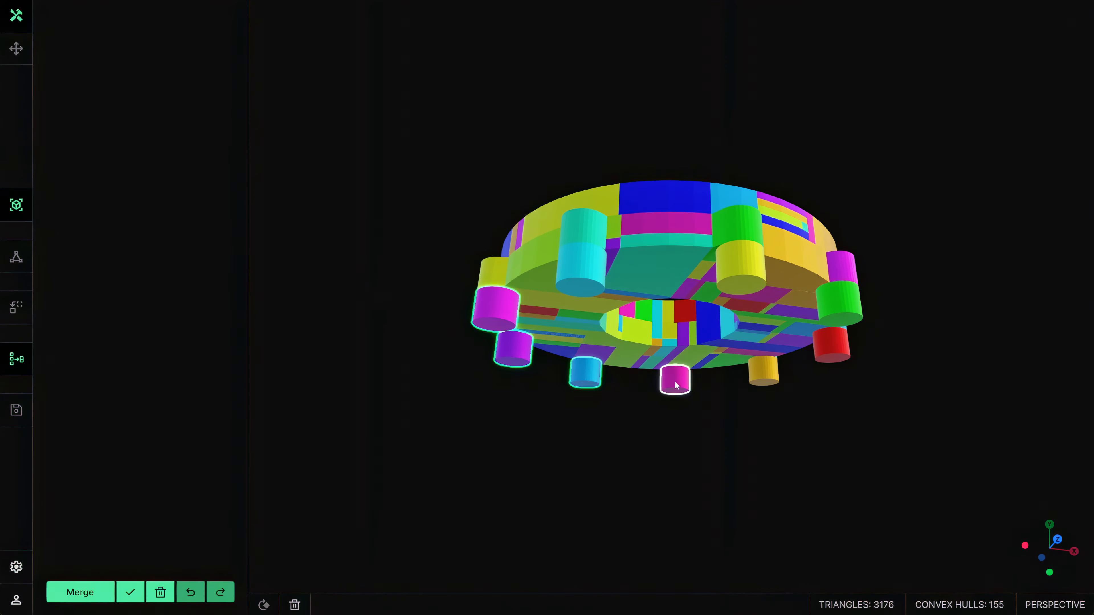
pyautogui.click(759, 378)
pyautogui.click(835, 346)
pyautogui.click(840, 309)
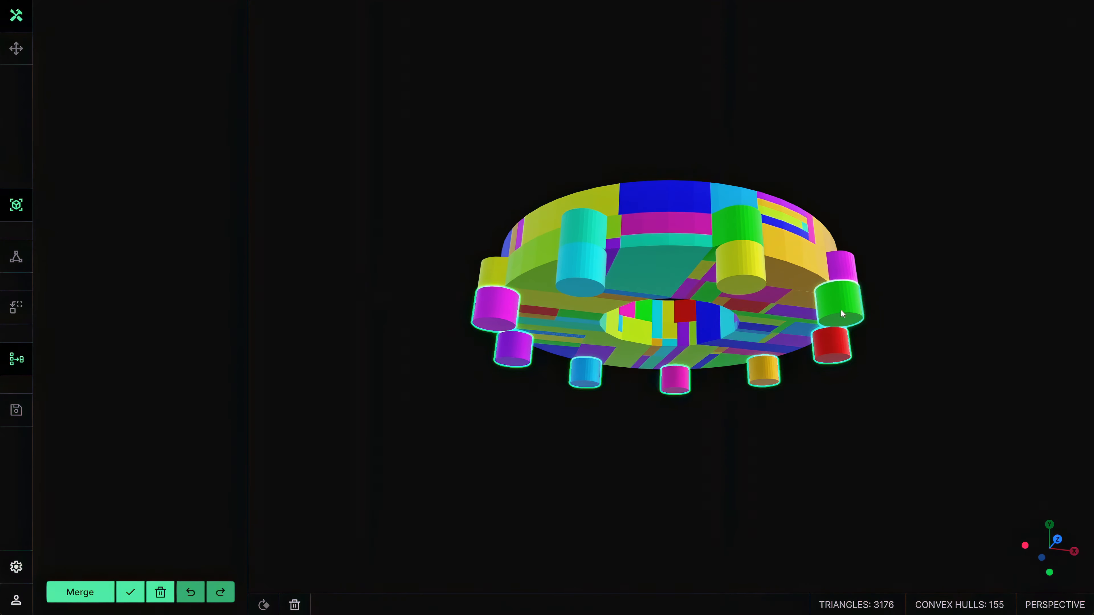
pyautogui.click(585, 274)
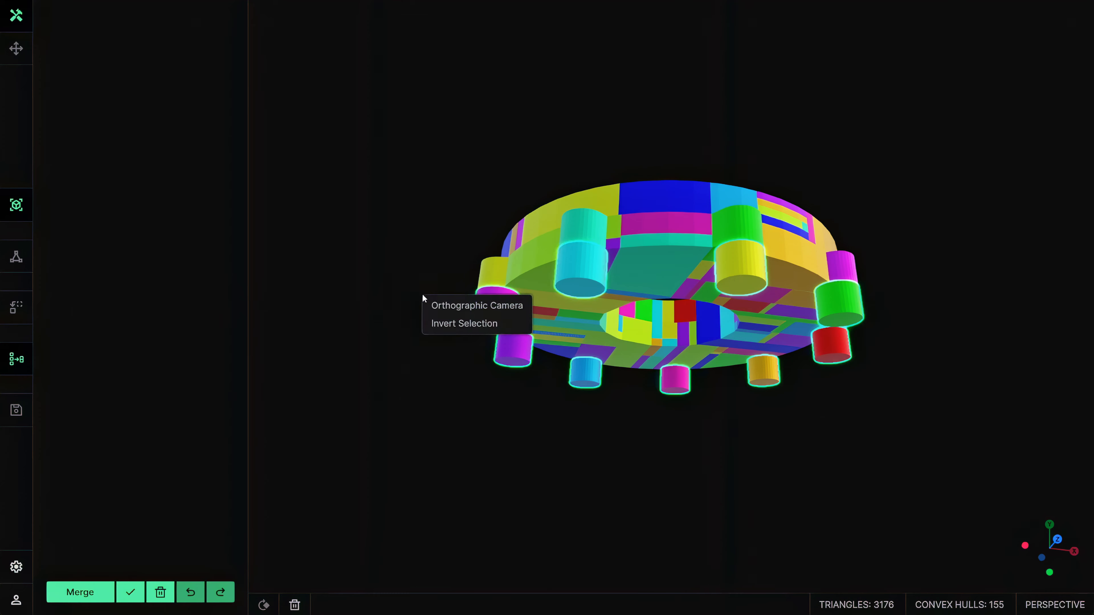
pyautogui.click(442, 324)
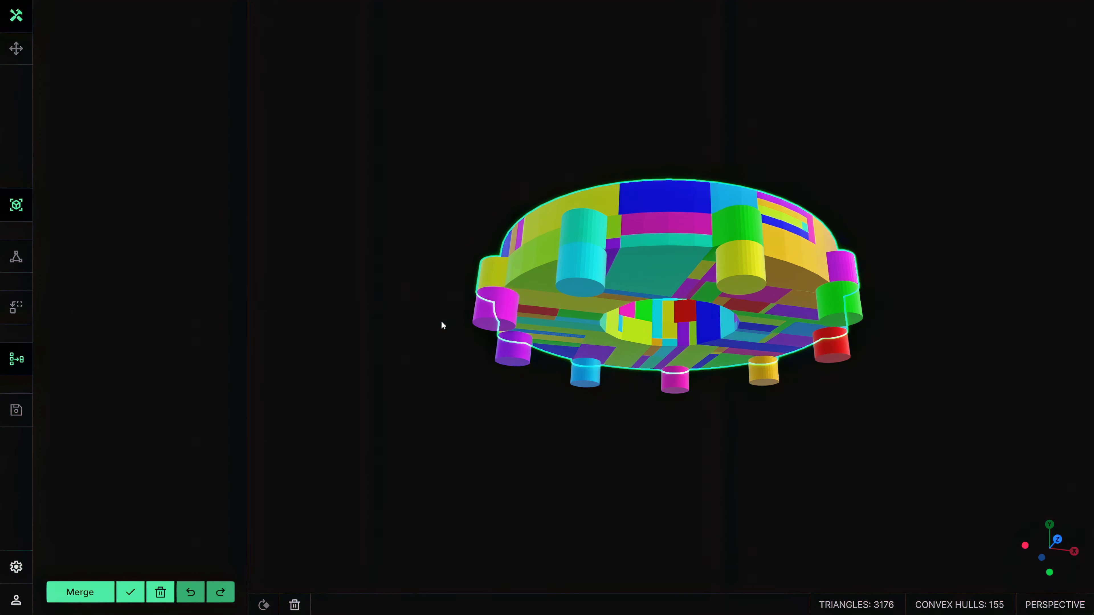
pyautogui.click(163, 595)
pyautogui.moveTo(557, 388); pyautogui.dragTo(570, 496)
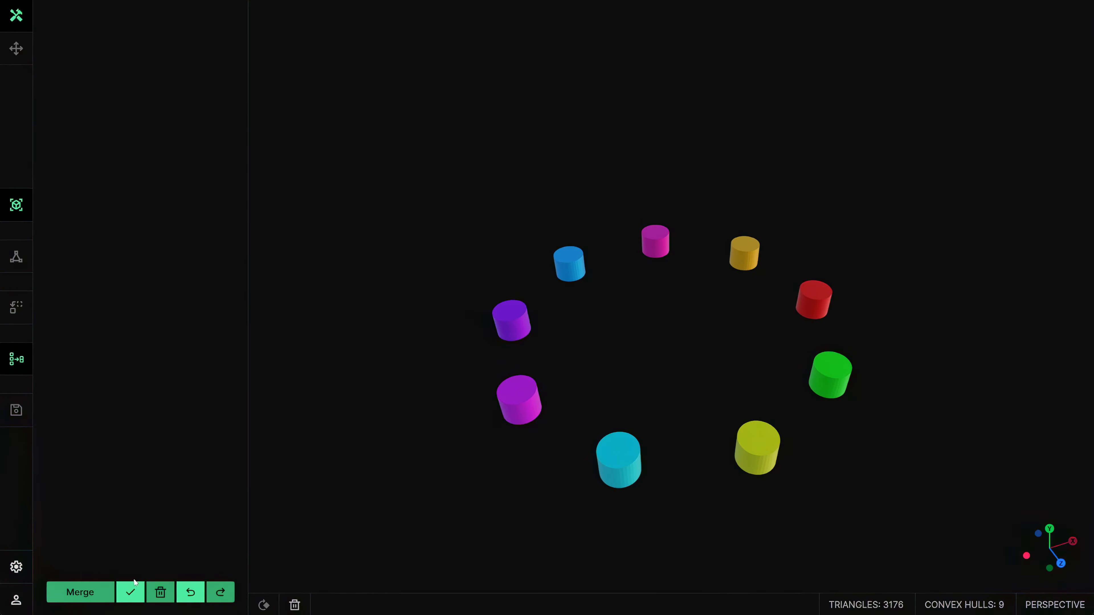
# Step: Confirm replacing the original collider with the modified hulls and save the Pin Disc's custom collider
pyautogui.click(131, 592)
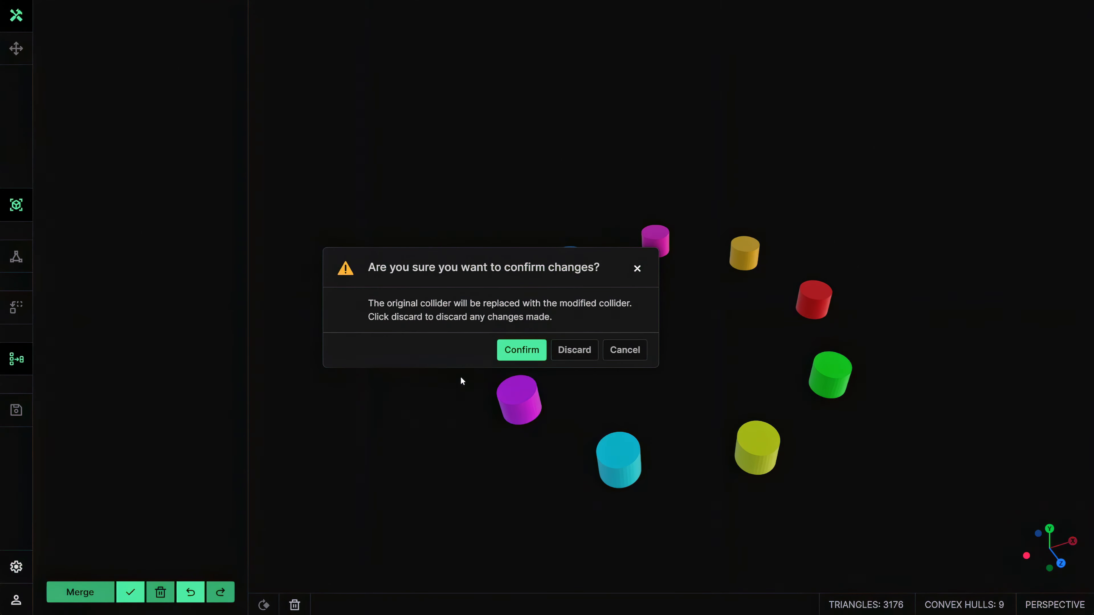
pyautogui.click(517, 351)
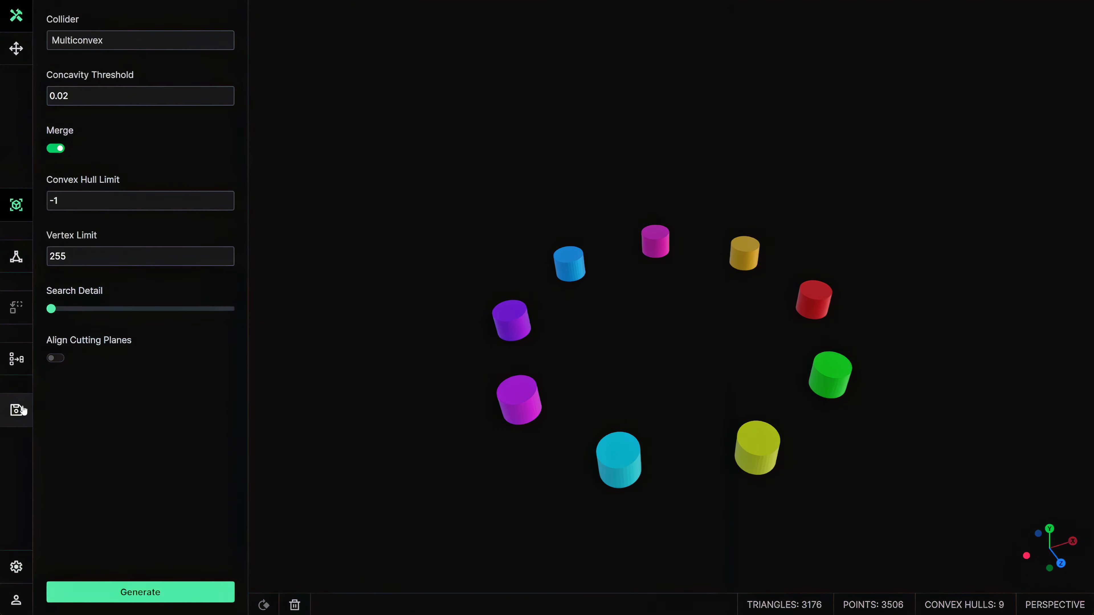
pyautogui.click(18, 410)
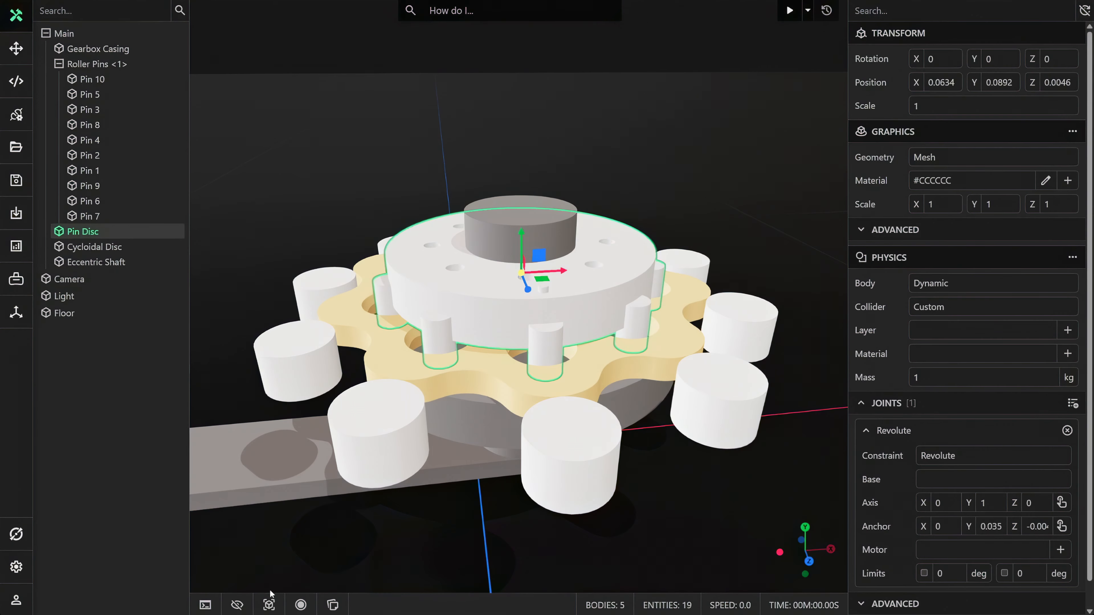
# Step: Check the assembly's colliders in the collider view, return to the rendered view and clear the selection
pyautogui.click(269, 605)
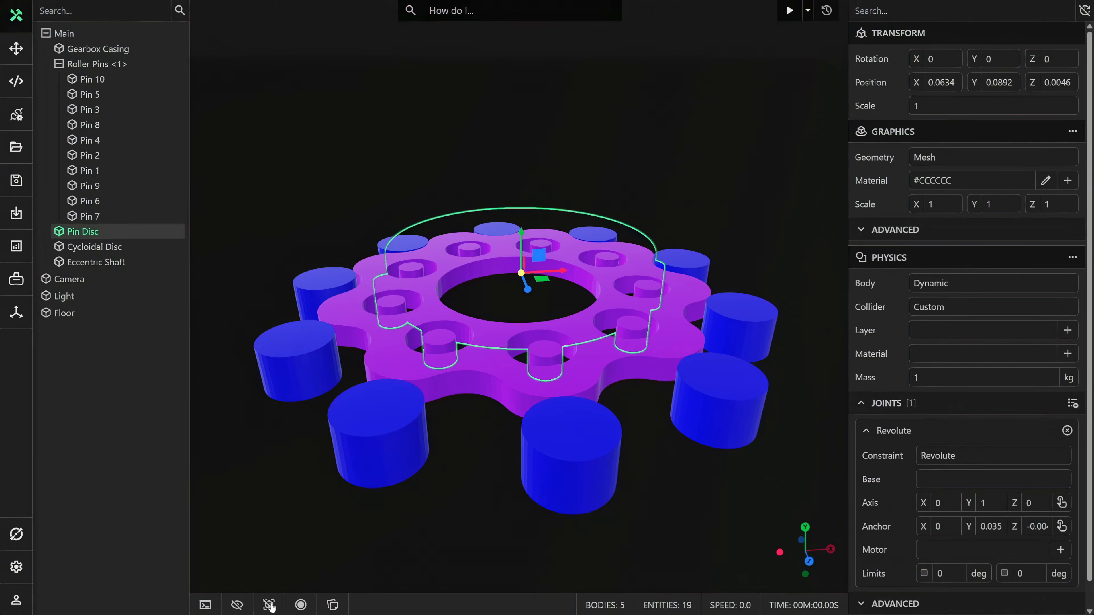
pyautogui.click(269, 604)
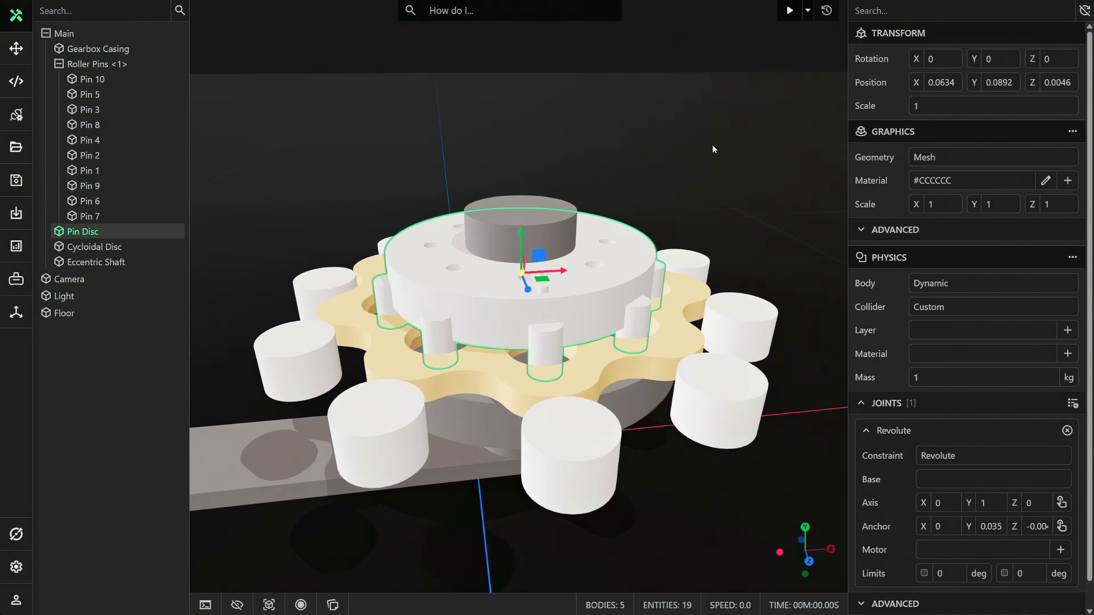
pyautogui.click(634, 104)
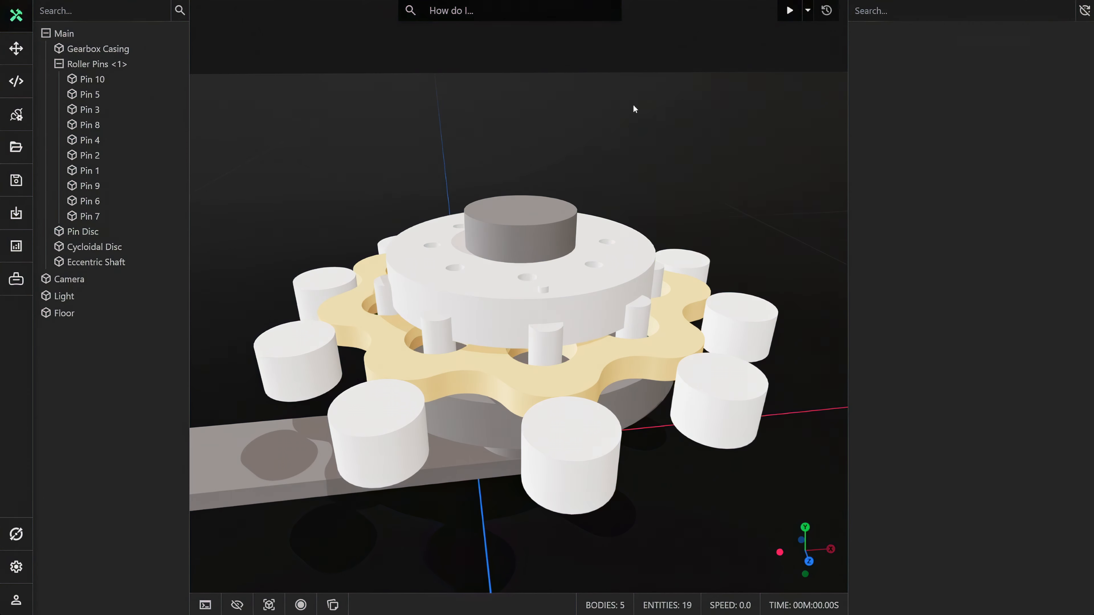
# Step: Run the simulation, leave edit mode and view the moving gearbox both as colliders and as rendered parts
pyautogui.click(790, 10)
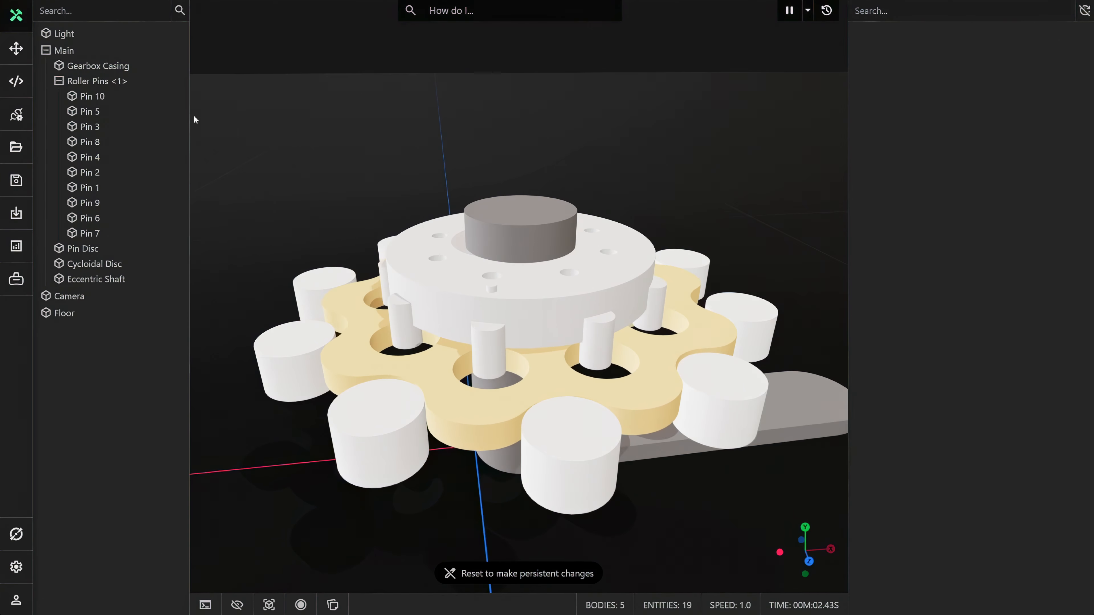
pyautogui.click(23, 52)
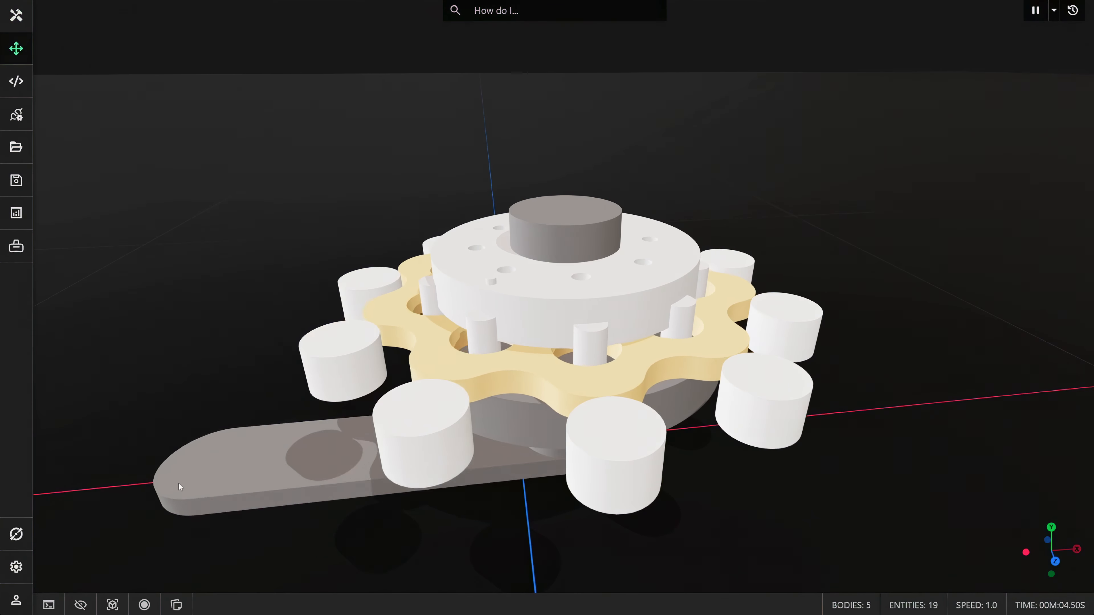
pyautogui.click(112, 605)
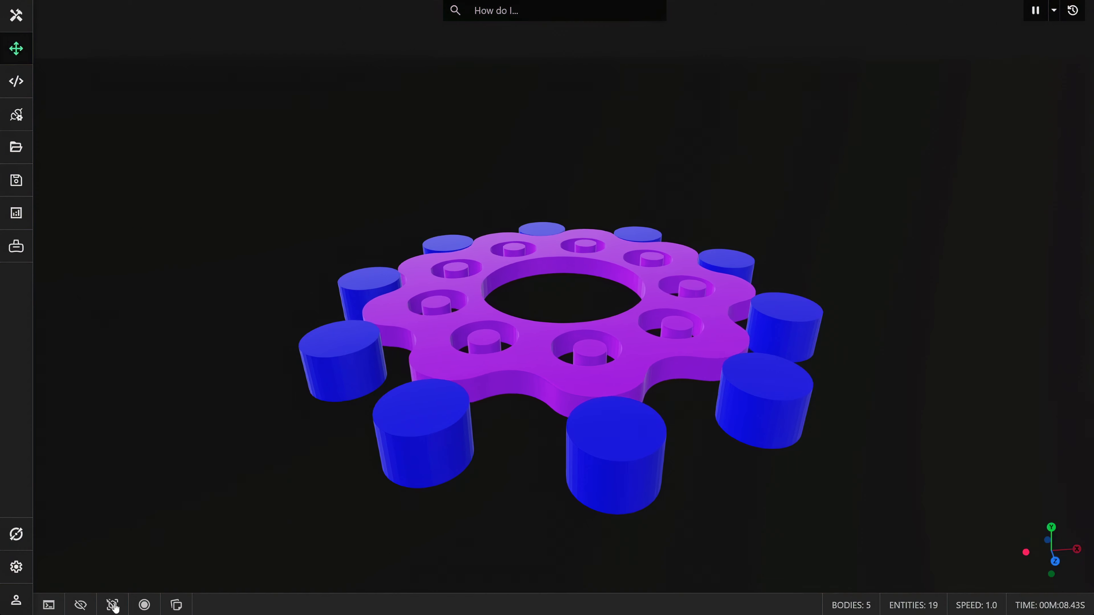
pyautogui.moveTo(254, 522); pyautogui.dragTo(253, 542, button='middle')
pyautogui.scroll(-2, 253, 542)
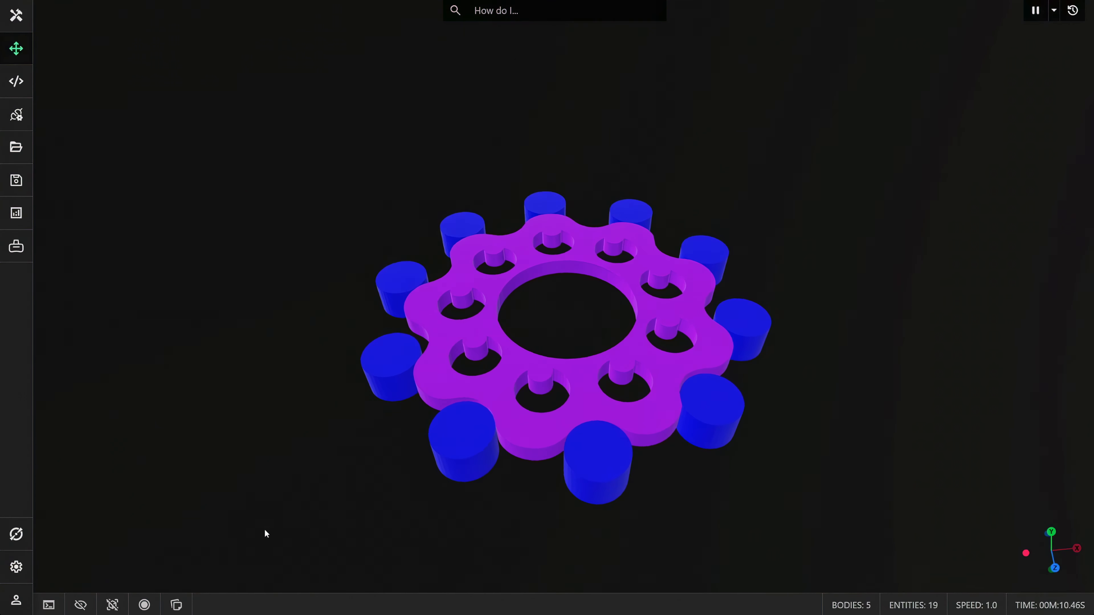
pyautogui.click(113, 605)
pyautogui.moveTo(223, 503); pyautogui.dragTo(229, 424, button='middle')
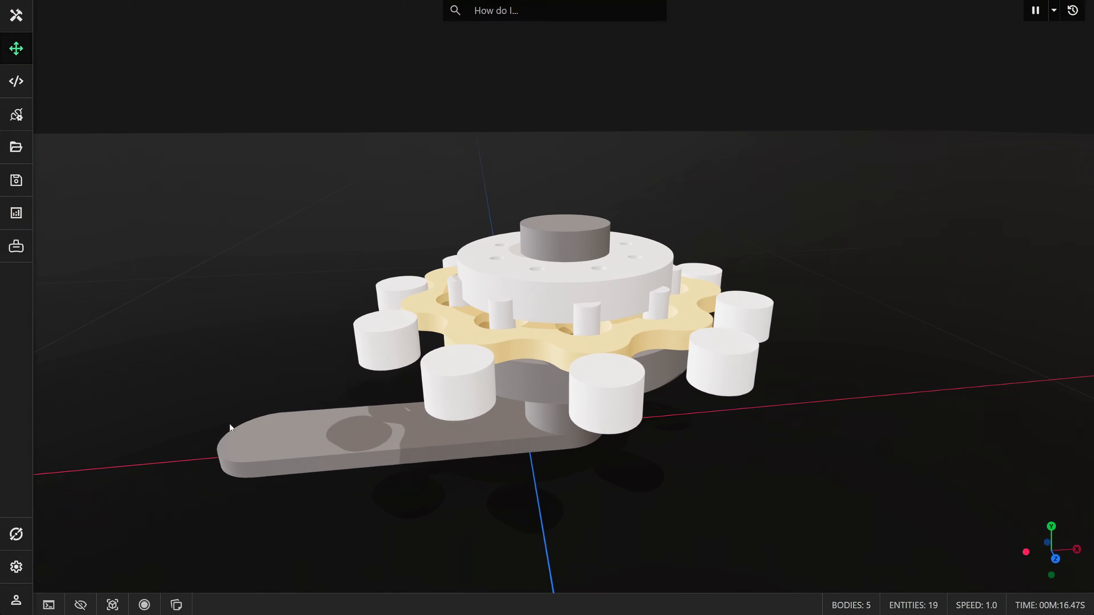